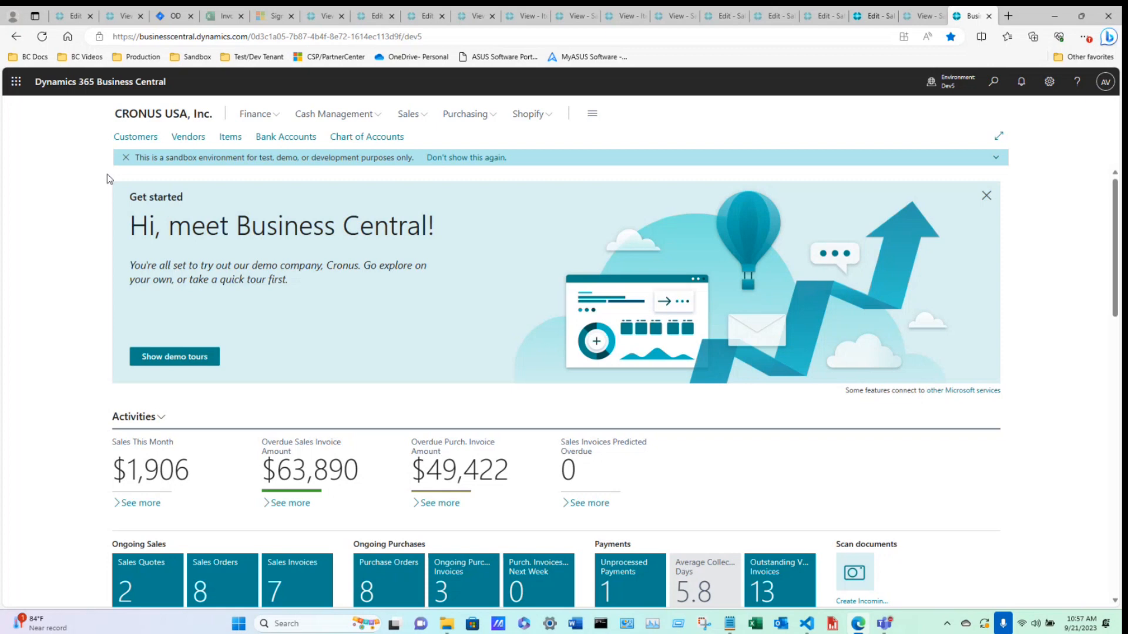
Dismiss the sandbox notice and open the User Access page by searching for user access.
{"action": "left_click", "coordinate": [125, 158]}
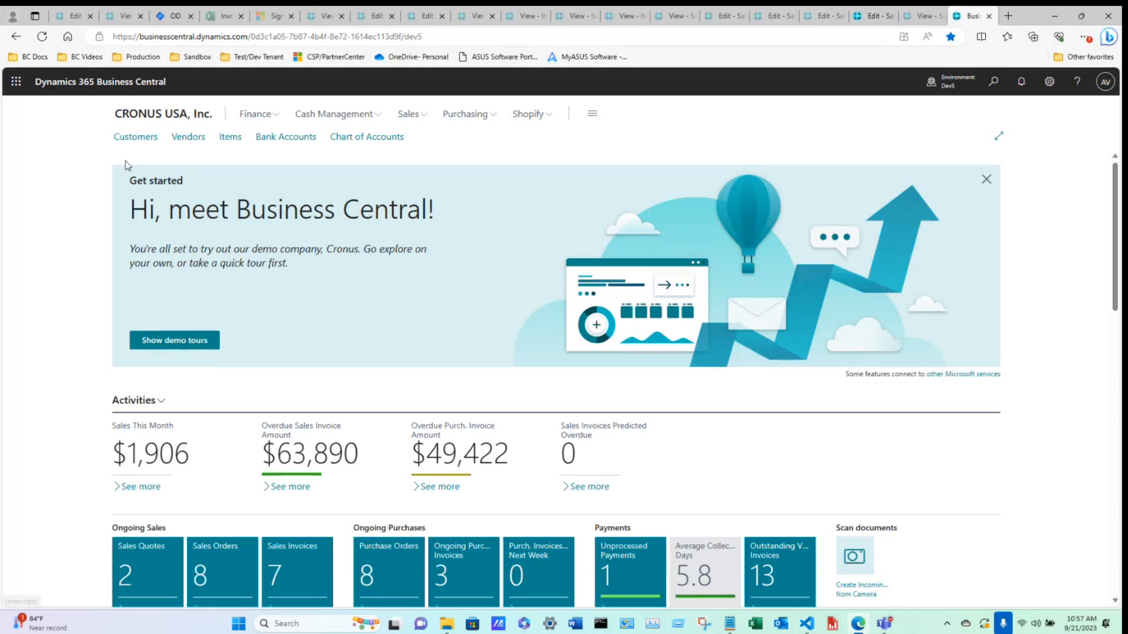
{"action": "left_click", "coordinate": [993, 83]}
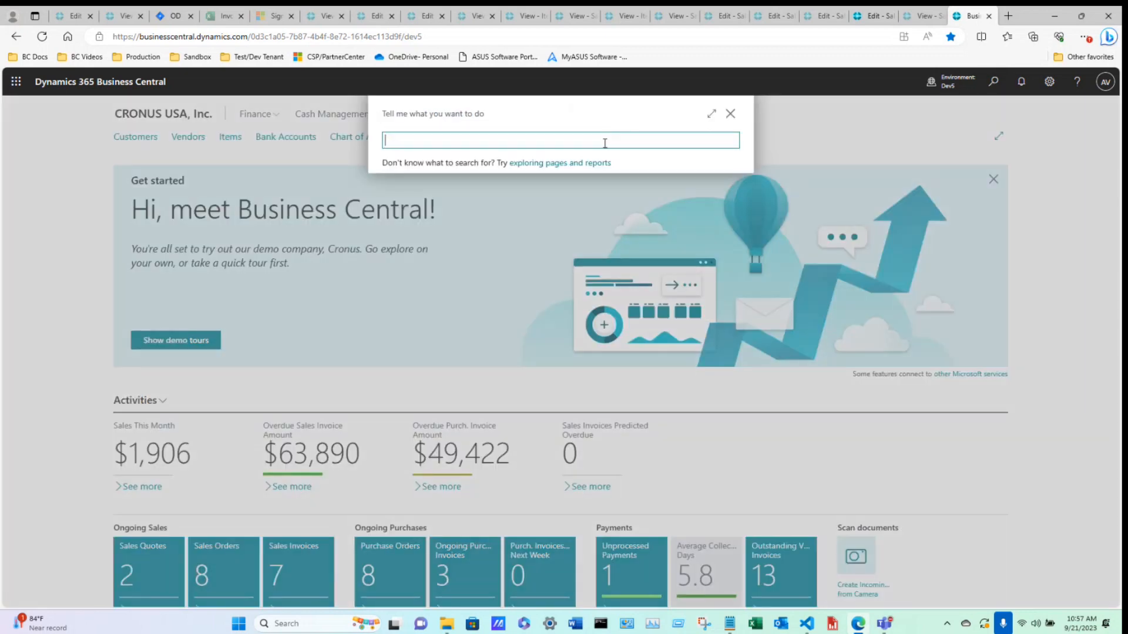
{"action": "type", "text": "user access"}
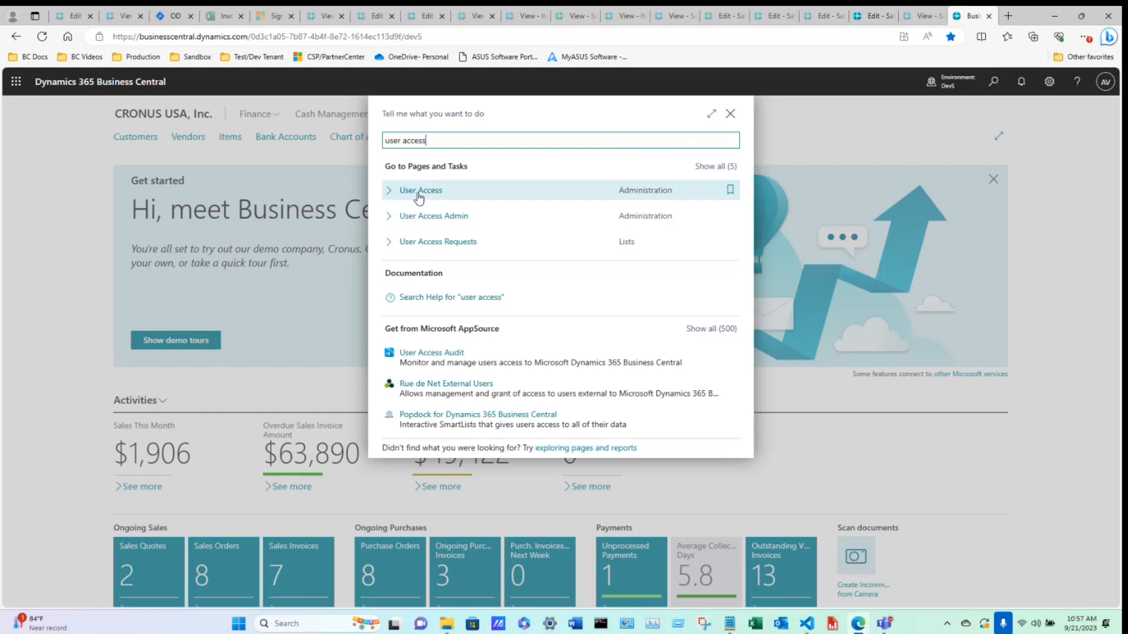
{"action": "left_click", "coordinate": [419, 198]}
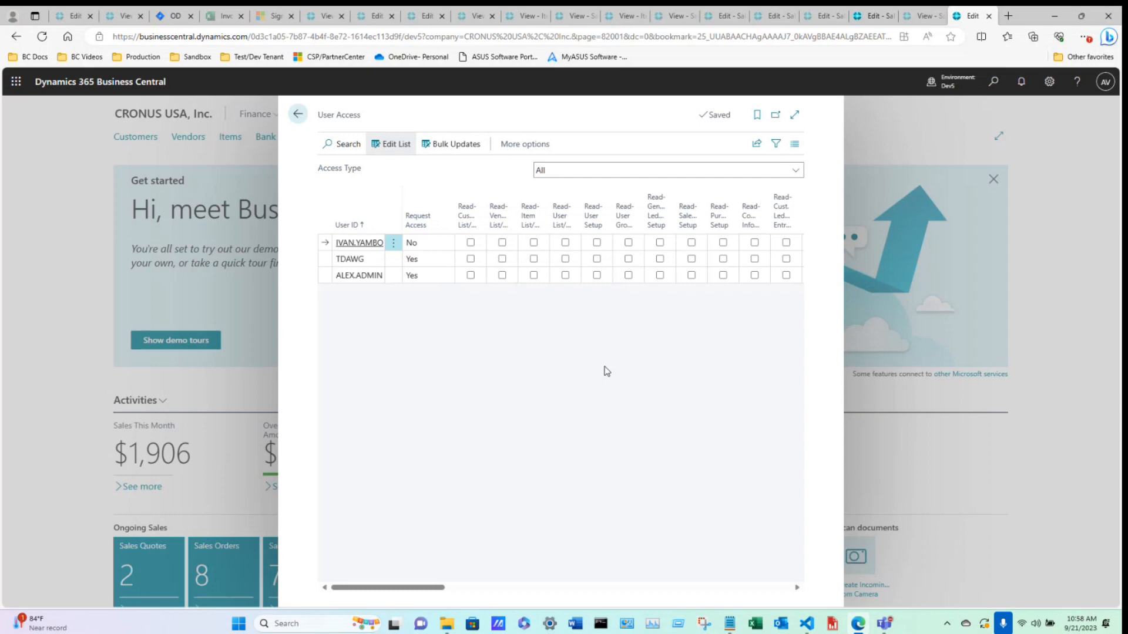
Filter the access type to Insert and grant the admin user insert permission on the customer list page.
{"action": "left_click", "coordinate": [568, 173]}
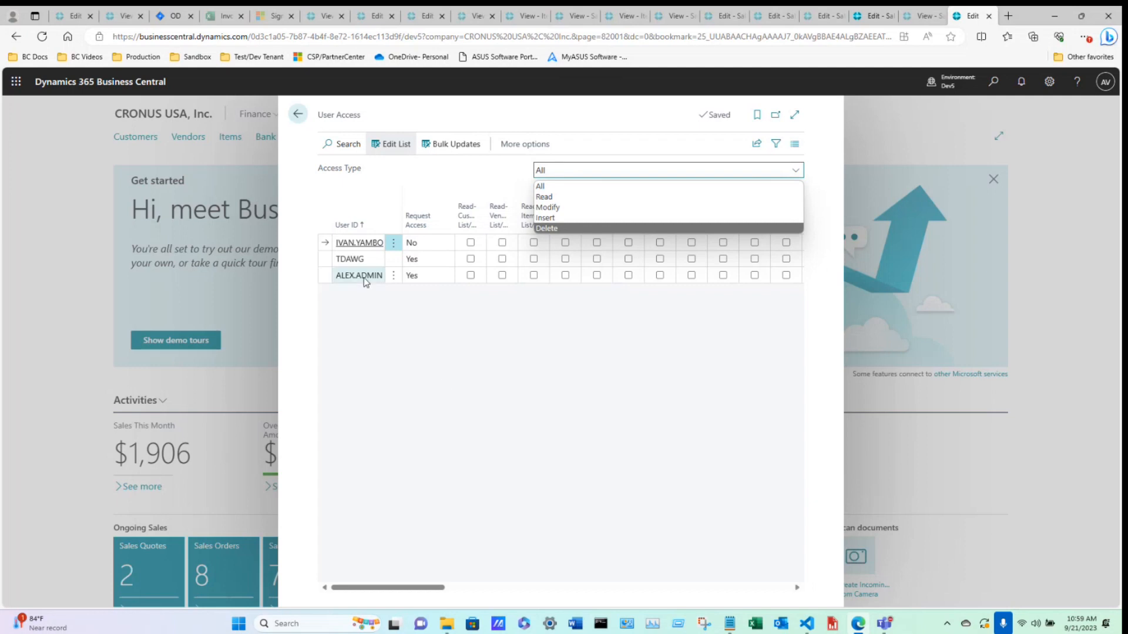
{"action": "left_click", "coordinate": [560, 219]}
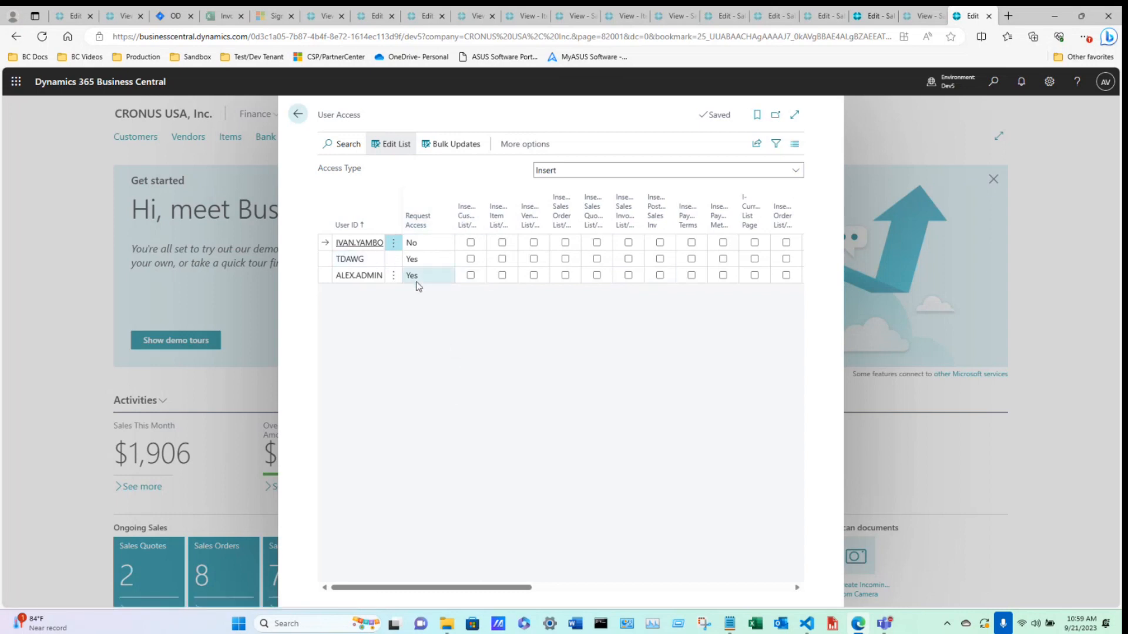
{"action": "left_click_drag", "start_coordinate": [490, 589], "coordinate": [800, 579]}
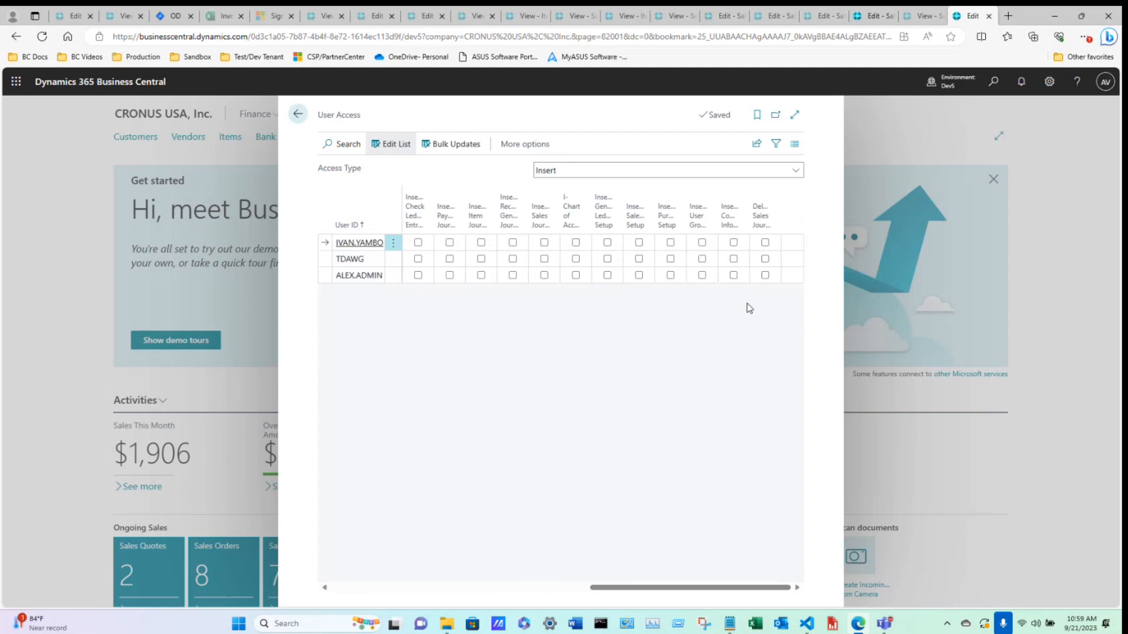
{"action": "left_click_drag", "start_coordinate": [699, 591], "coordinate": [393, 567]}
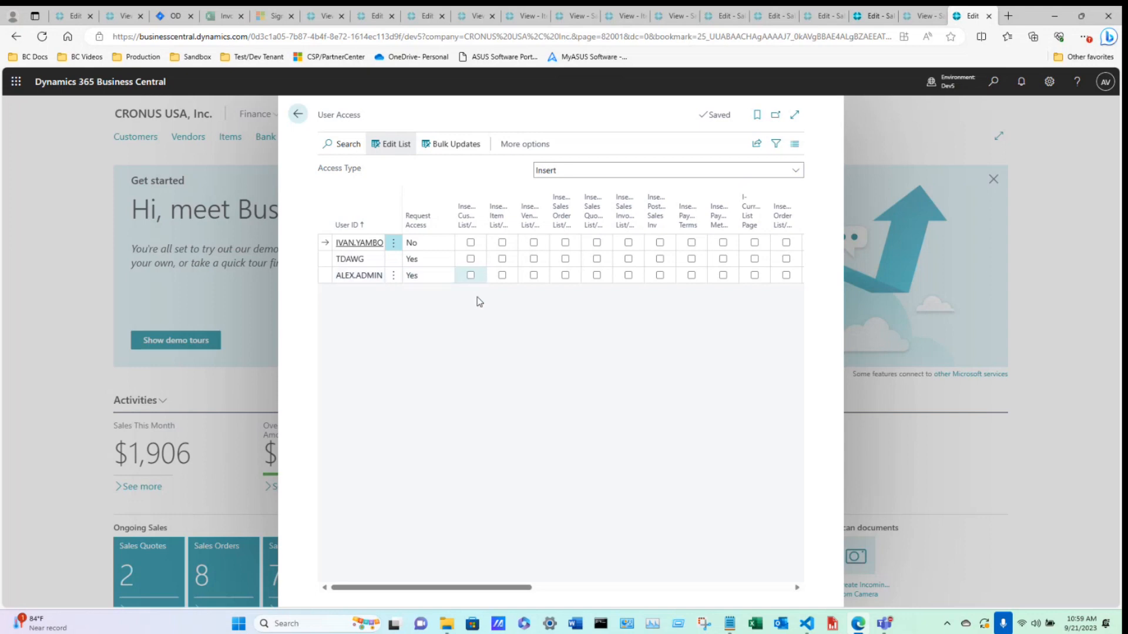
{"action": "left_click", "coordinate": [471, 275]}
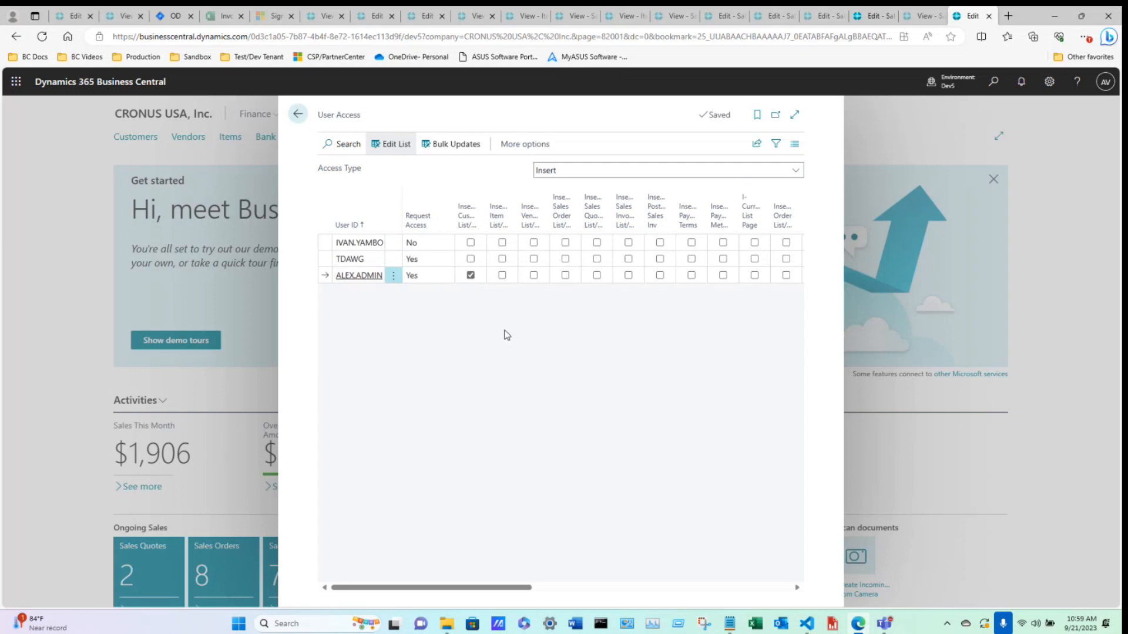
Filter the access type to Read and grant the admin user read permission on the customer list page.
{"action": "left_click", "coordinate": [569, 174]}
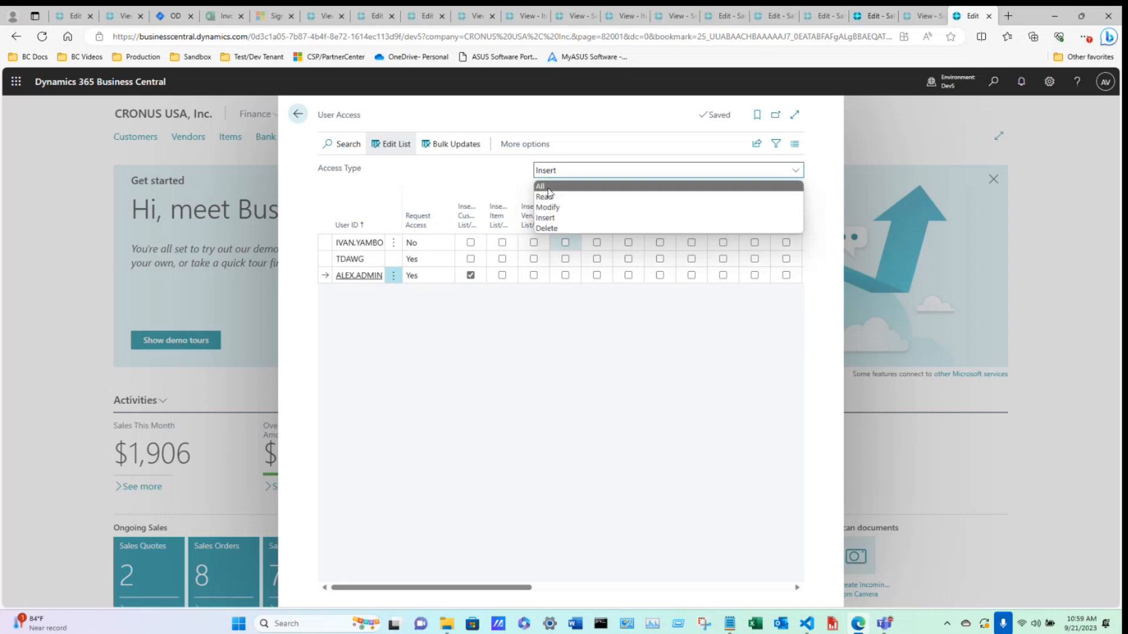
{"action": "left_click", "coordinate": [548, 188]}
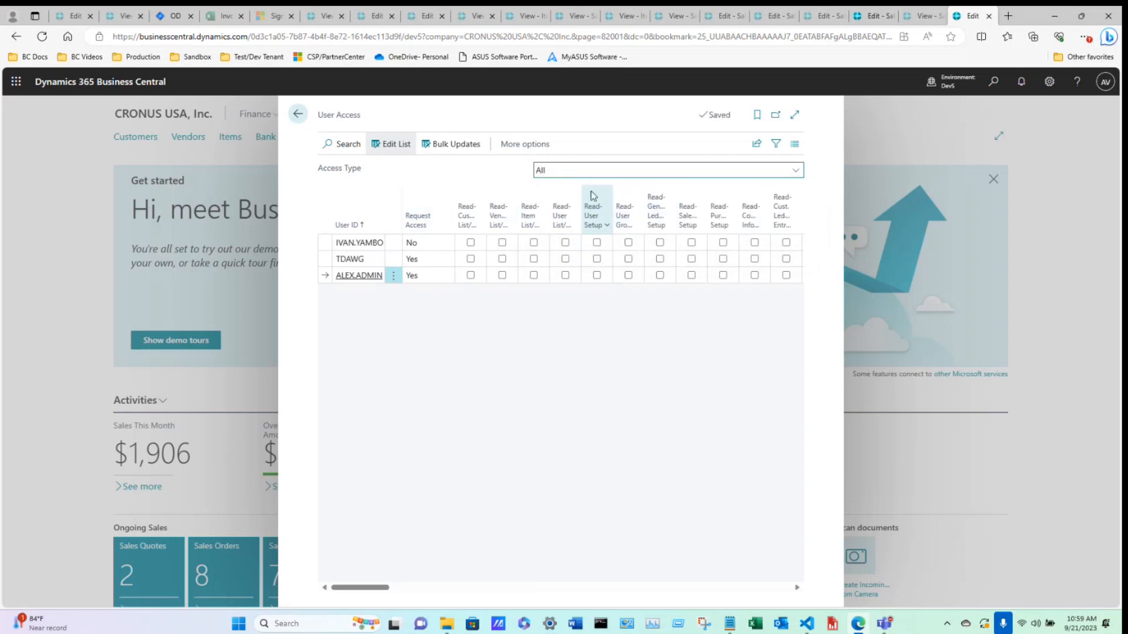
{"action": "left_click", "coordinate": [584, 175]}
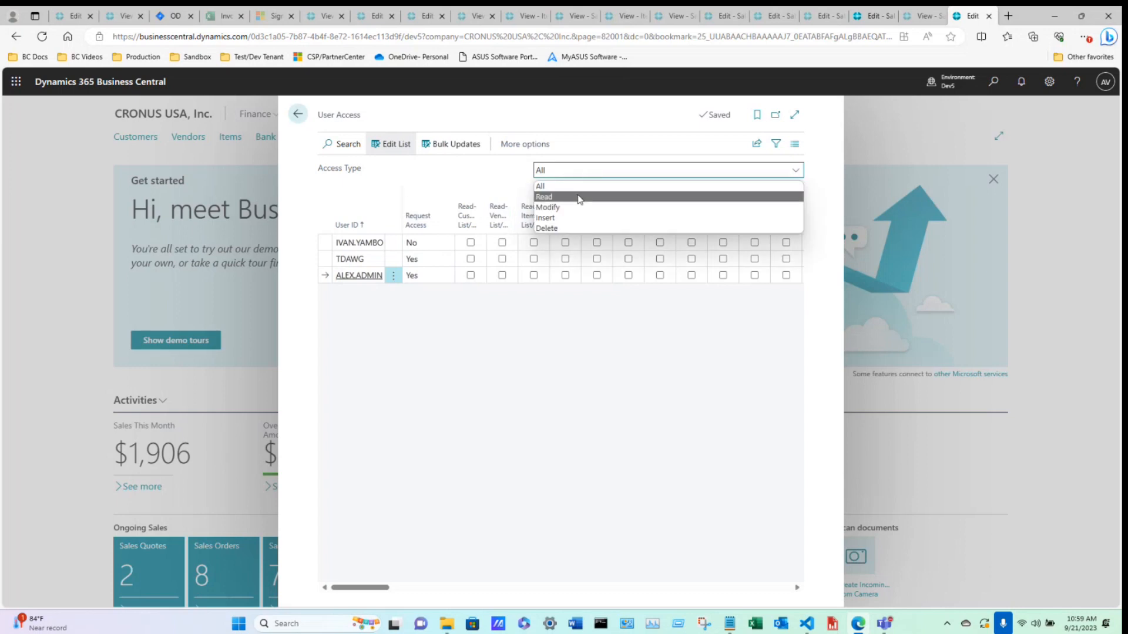
{"action": "left_click", "coordinate": [553, 197]}
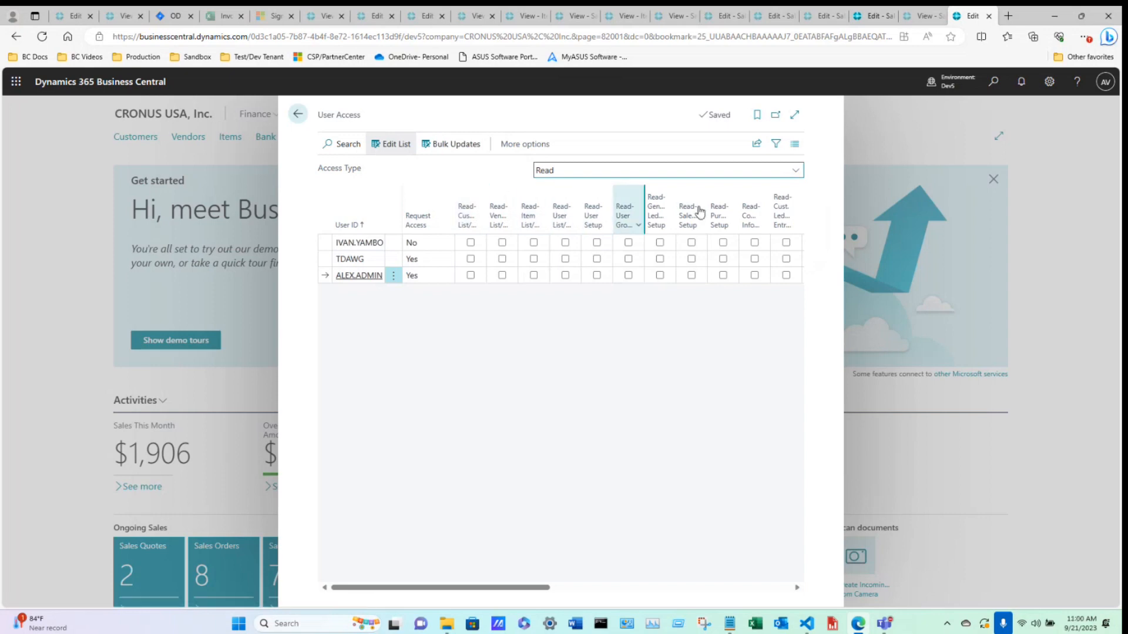
{"action": "left_click", "coordinate": [574, 171]}
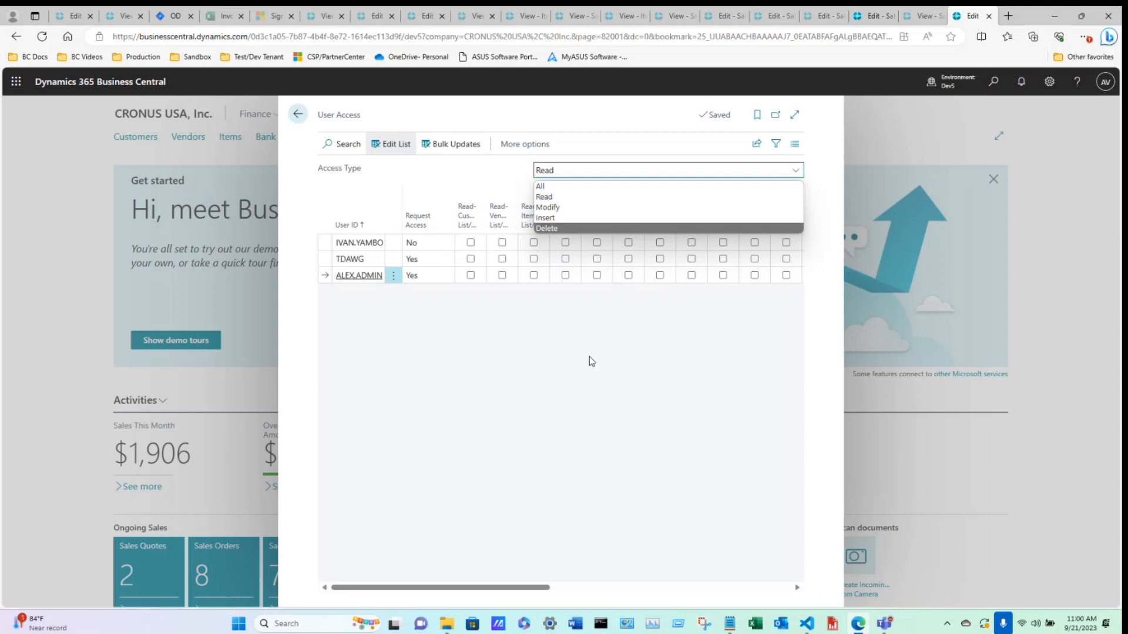
{"action": "left_click", "coordinate": [548, 197]}
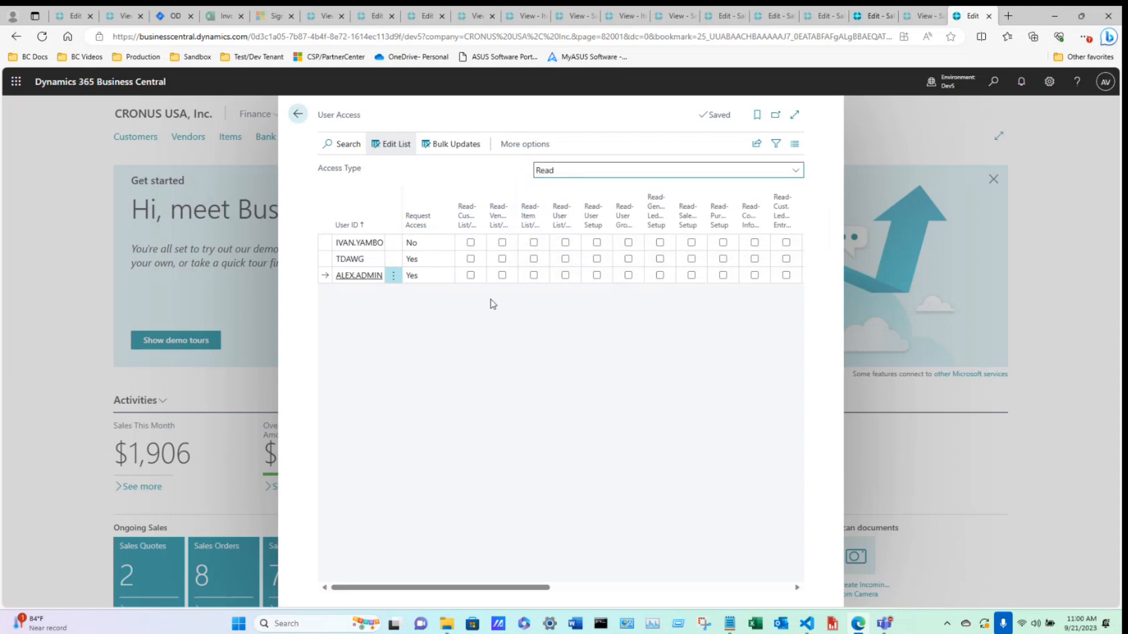
{"action": "left_click", "coordinate": [471, 275]}
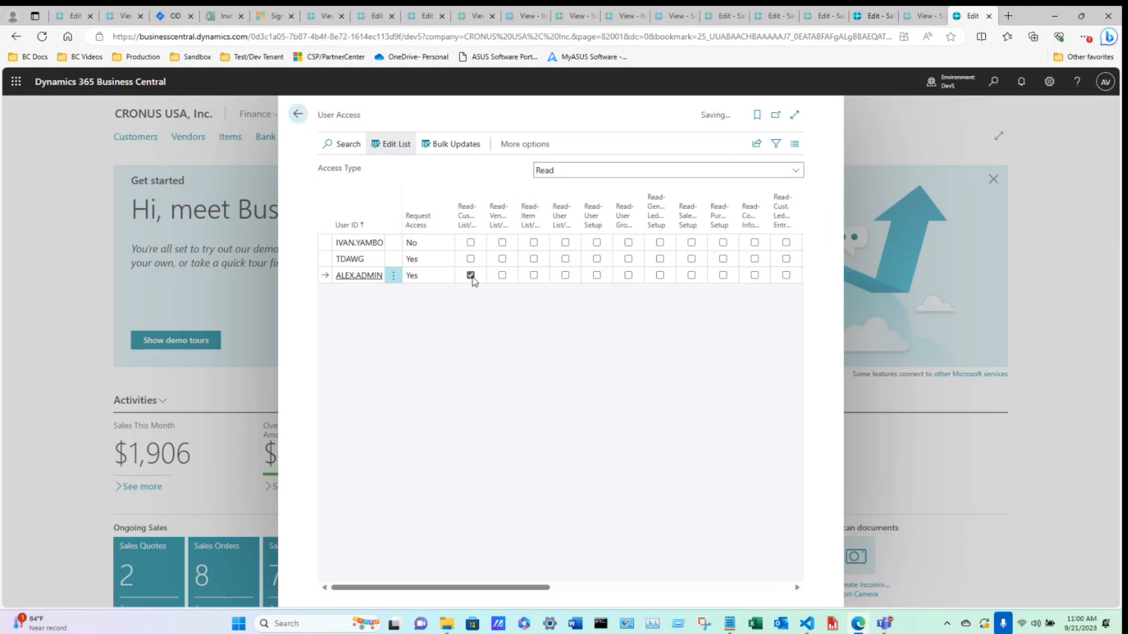
Switch the access type filter back to Insert to review the admin user's customer list permission.
{"action": "left_click", "coordinate": [550, 170]}
{"action": "left_click", "coordinate": [550, 218]}
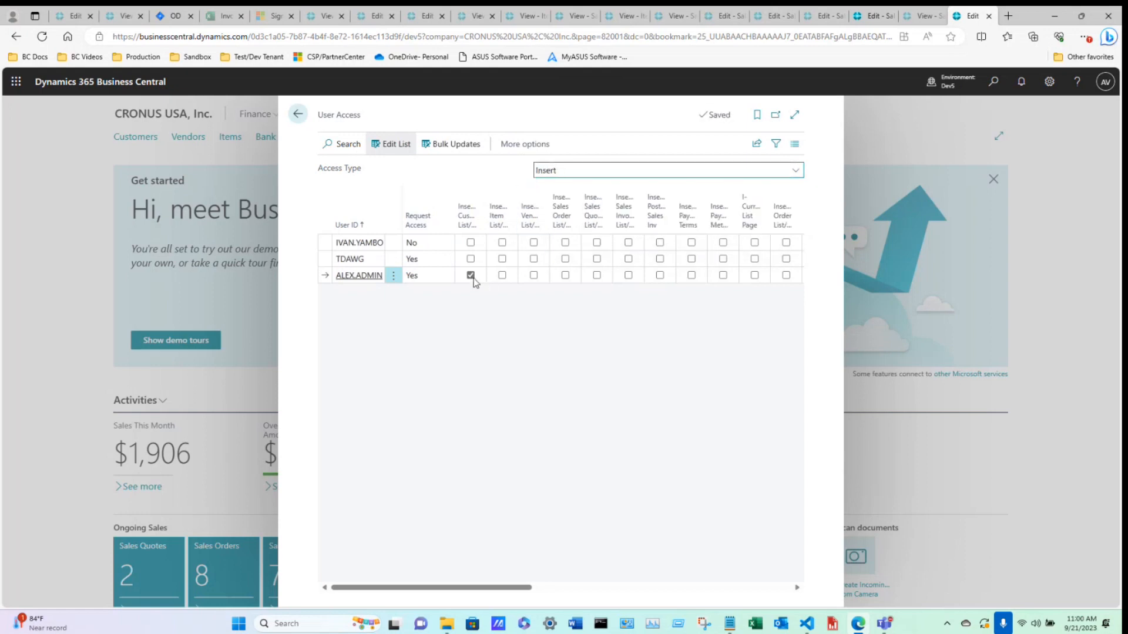
{"action": "left_click", "coordinate": [470, 276]}
{"action": "left_click", "coordinate": [568, 171]}
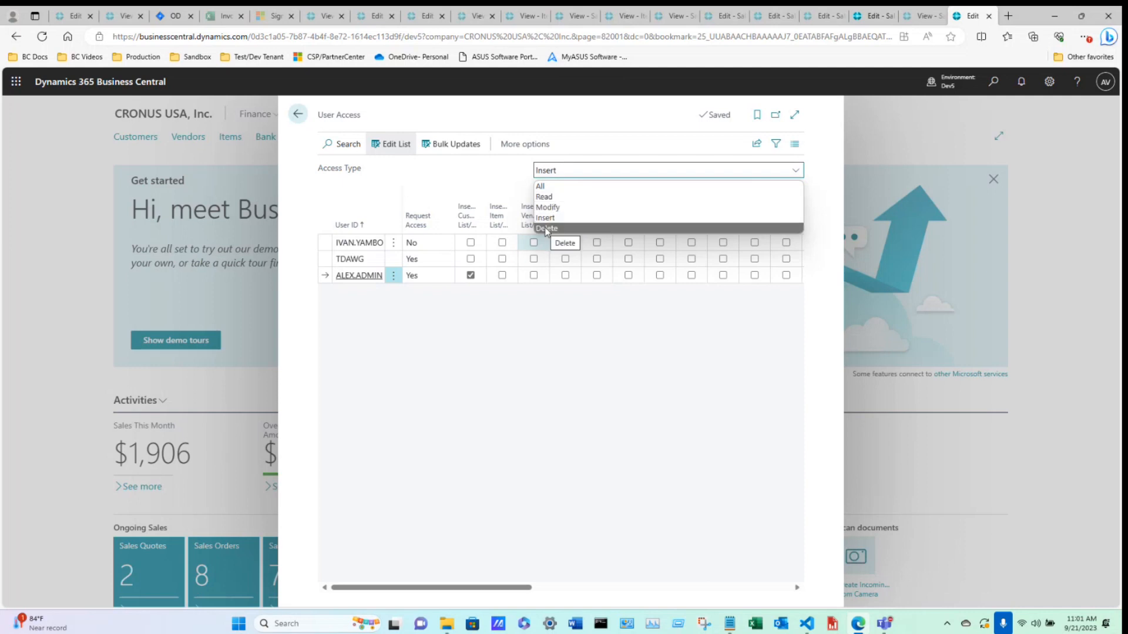
{"action": "left_click", "coordinate": [585, 396]}
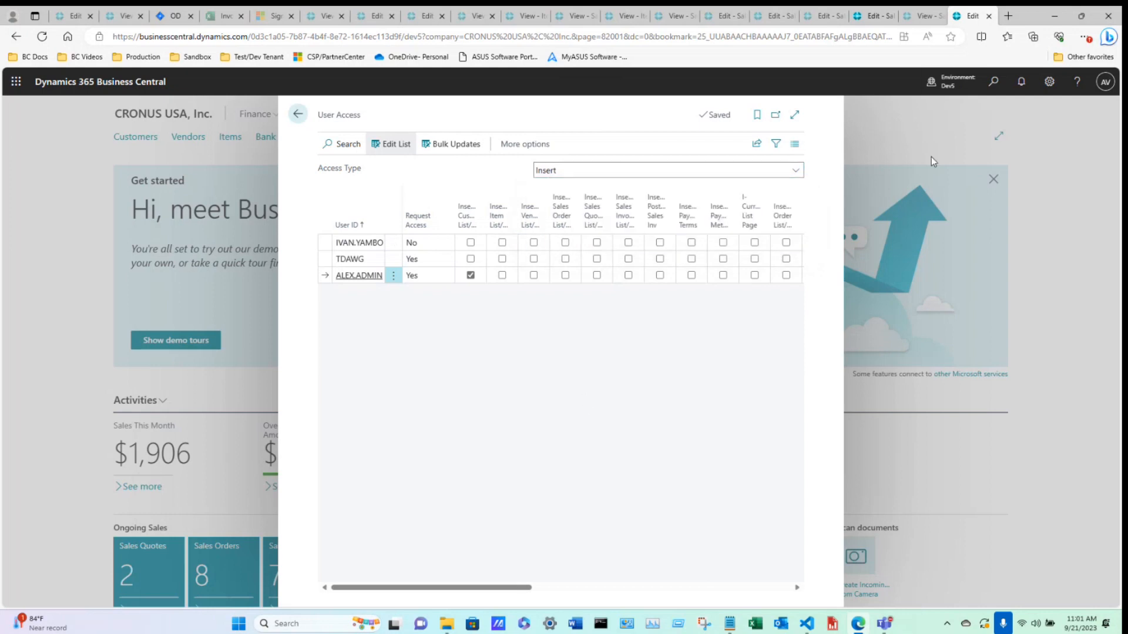
Try to open the Customers page by searching for customer, and acknowledge the access messages.
{"action": "left_click", "coordinate": [993, 81]}
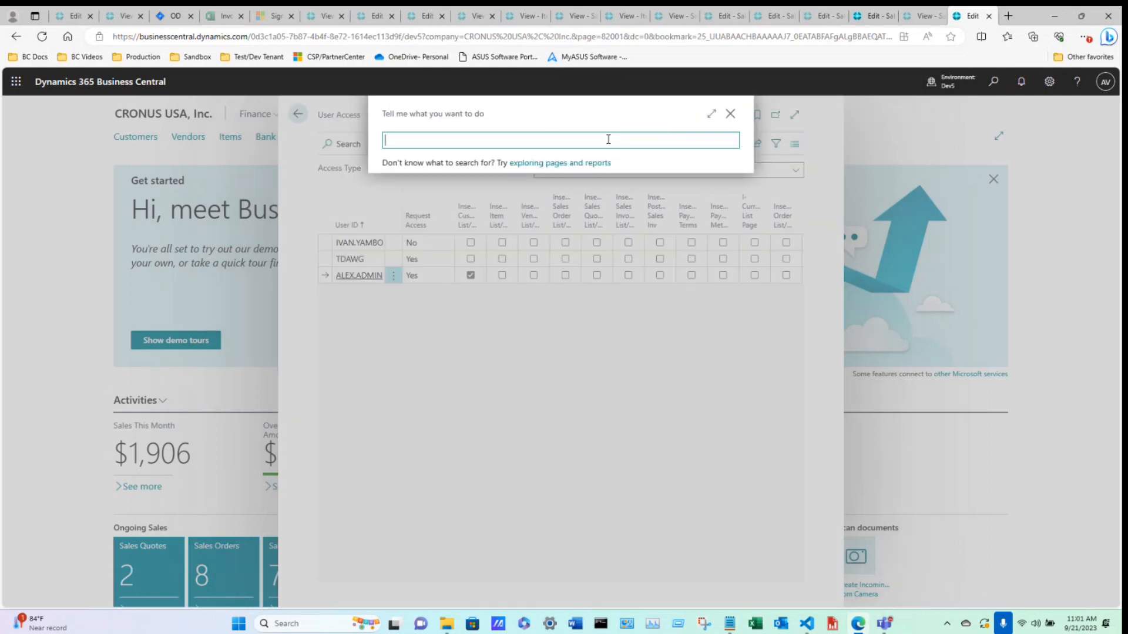
{"action": "type", "text": "customer"}
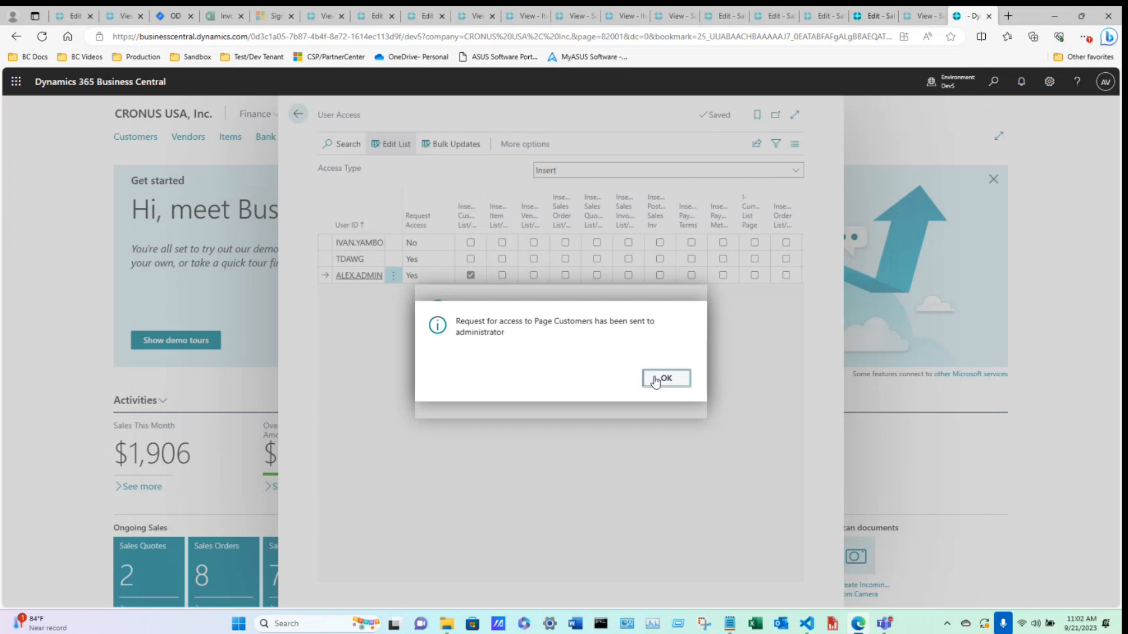
{"action": "left_click", "coordinate": [656, 381]}
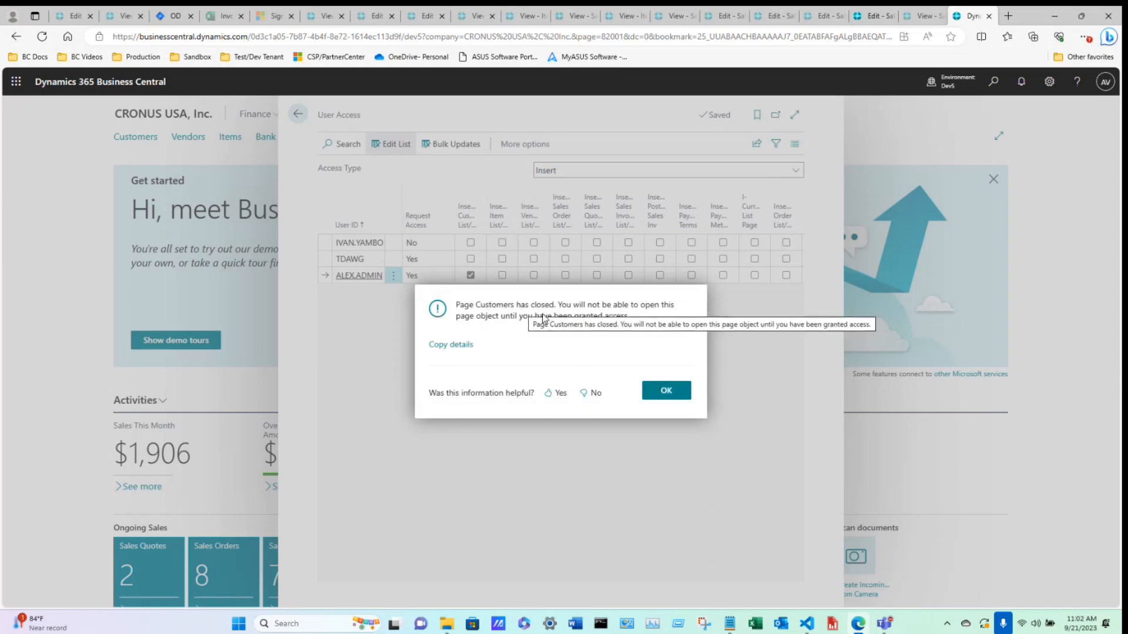
{"action": "left_click", "coordinate": [669, 398]}
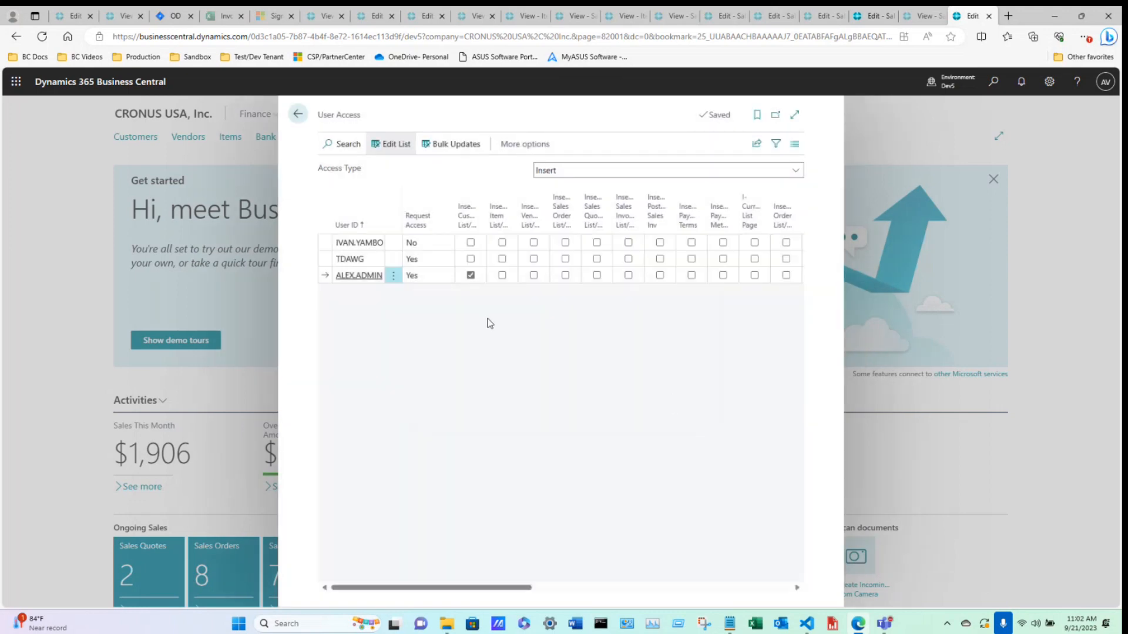
Filter the access type to Read and remove the admin user's read permission on the customer list page.
{"action": "left_click", "coordinate": [540, 172]}
{"action": "left_click", "coordinate": [551, 195]}
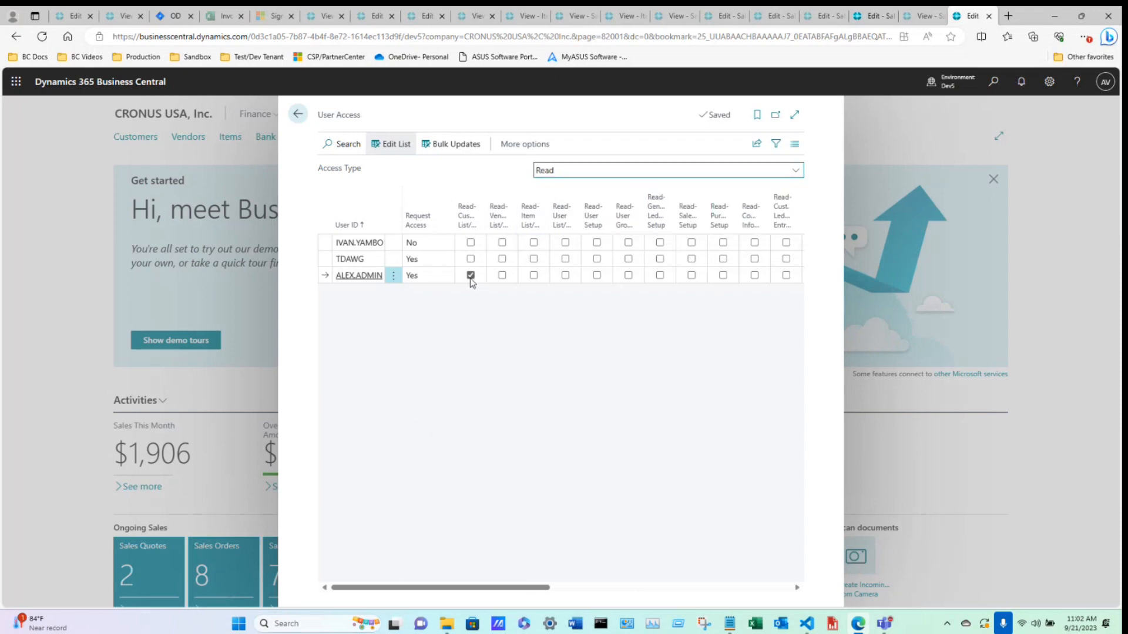
{"action": "left_click", "coordinate": [470, 275]}
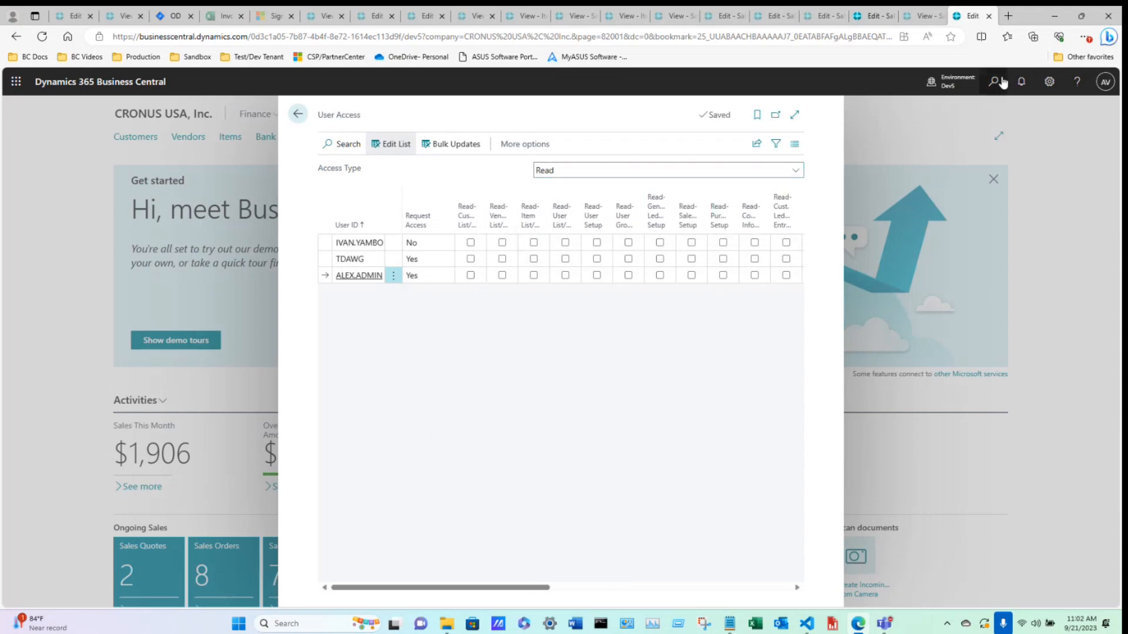
Open the Customers page by searching for customer, select the first customer, and return to User Access.
{"action": "left_click", "coordinate": [1003, 83]}
{"action": "type", "text": "custo"}
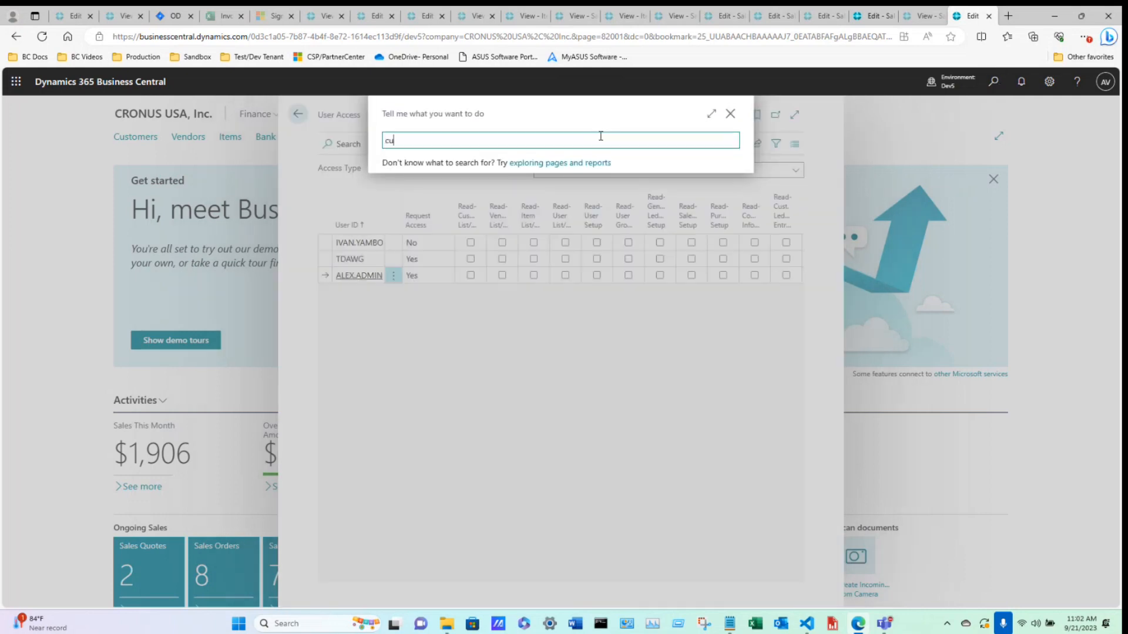
{"action": "type", "text": "mer"}
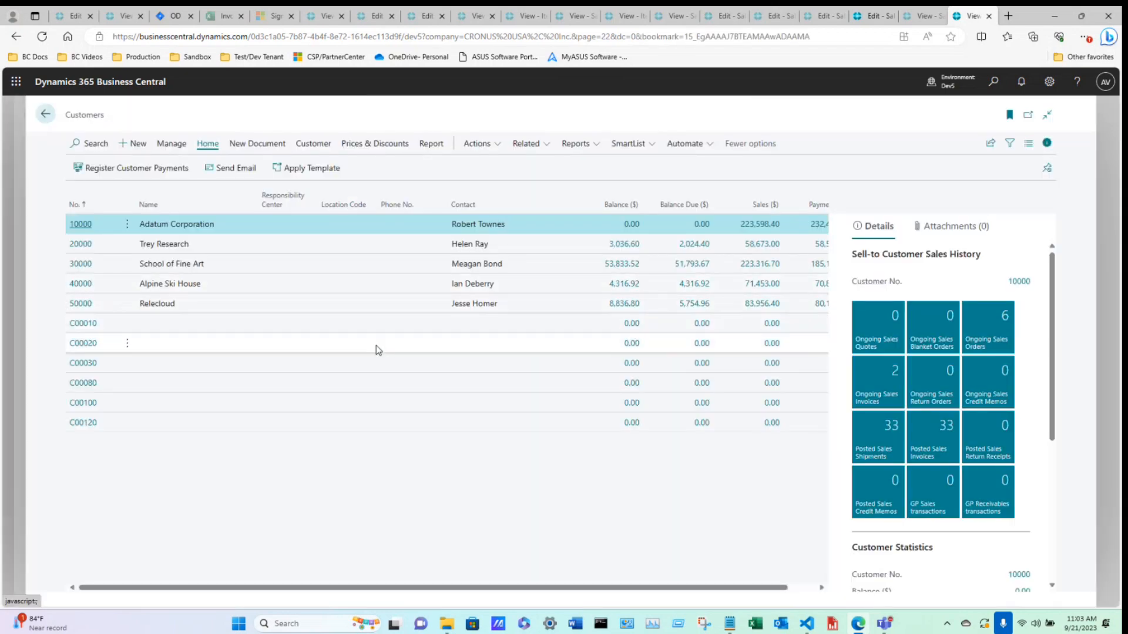
{"action": "left_click", "coordinate": [83, 226]}
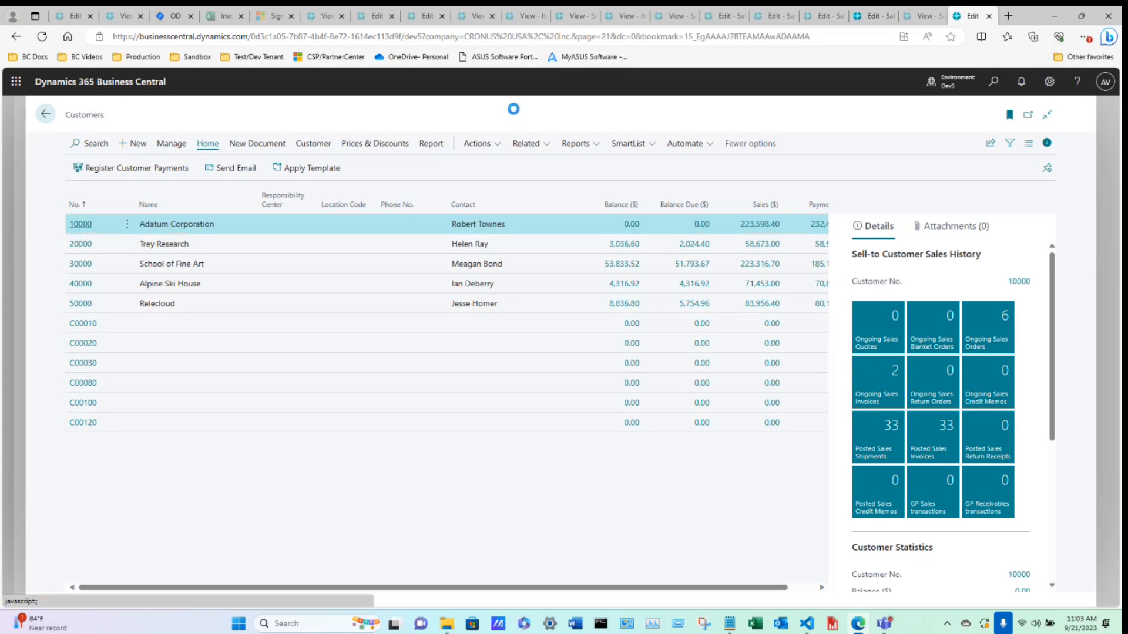
{"action": "left_click", "coordinate": [47, 115]}
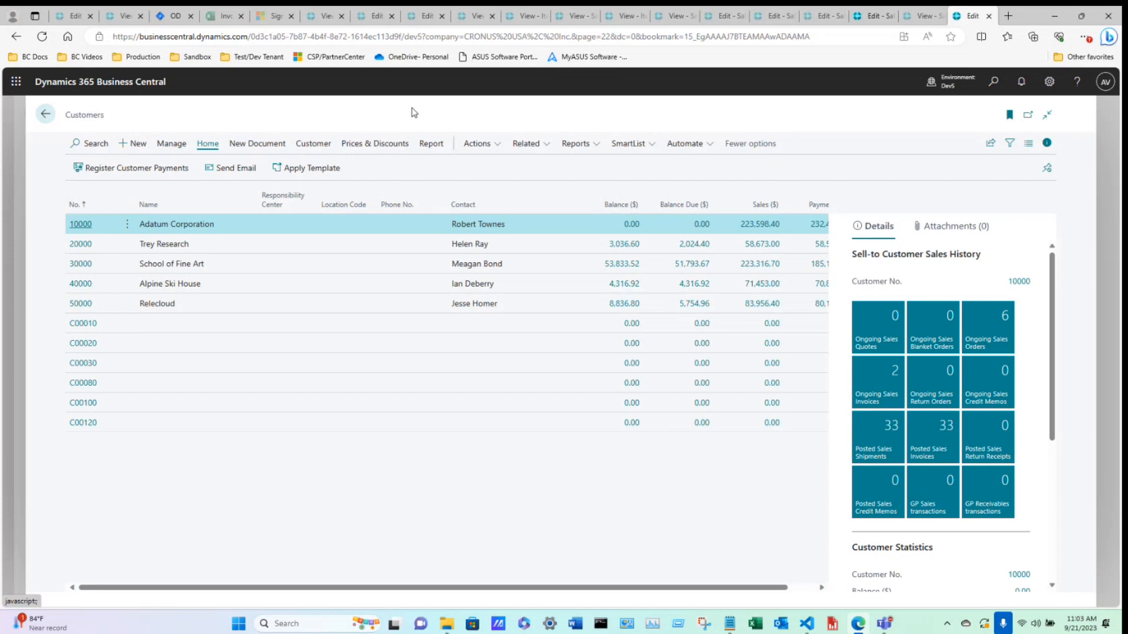
{"action": "left_click", "coordinate": [45, 114]}
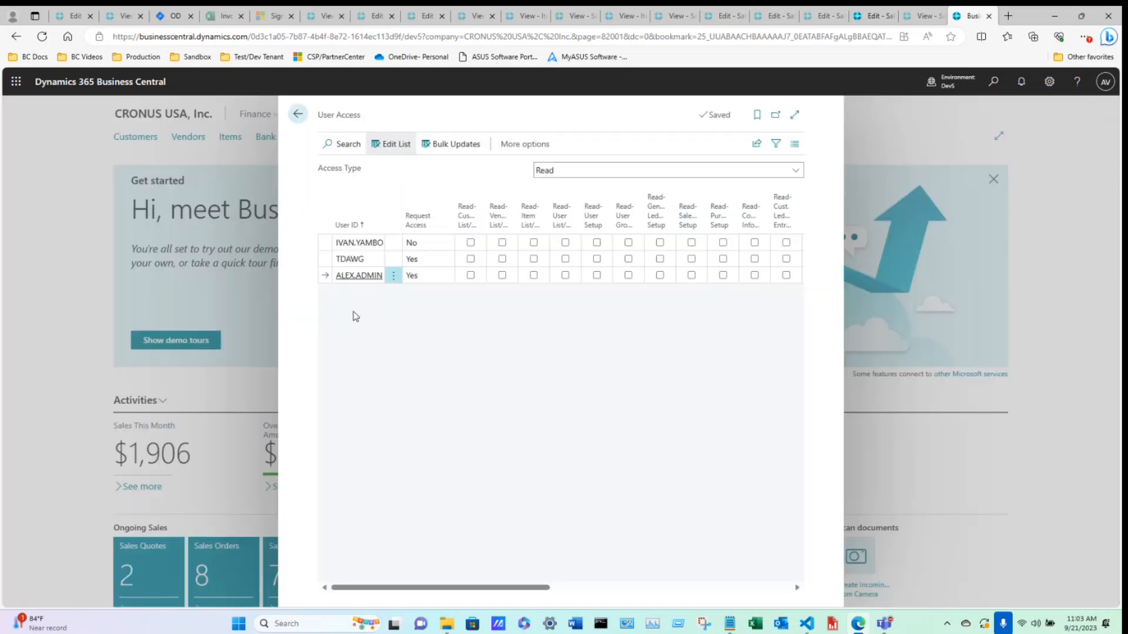
Switch the access type filter to Insert to review the admin user's customer list permission.
{"action": "left_click", "coordinate": [557, 170]}
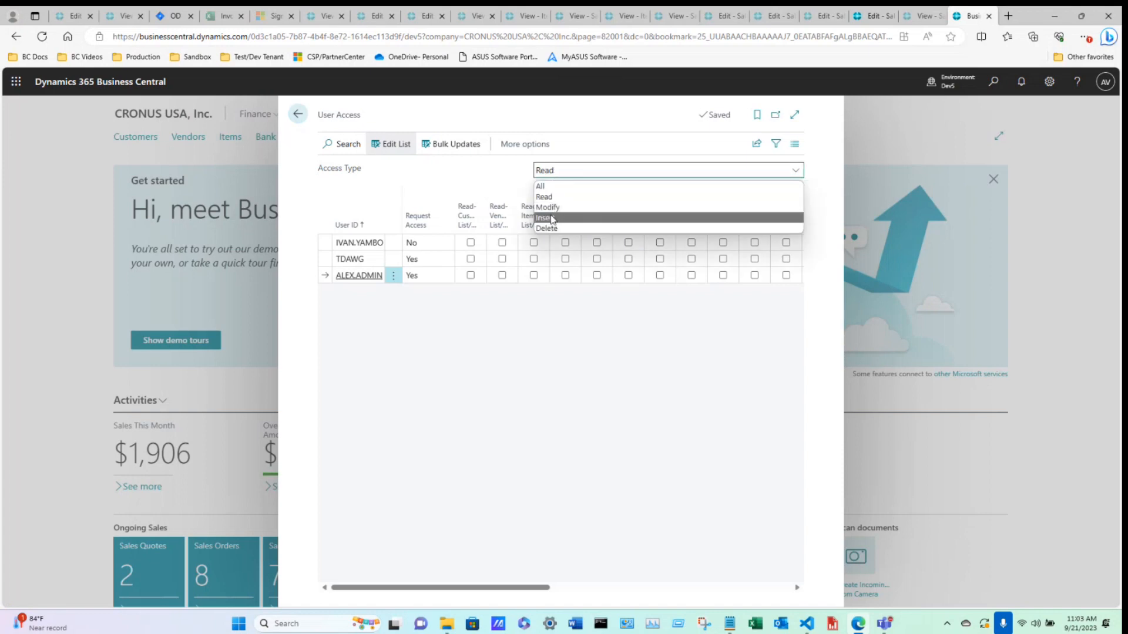
{"action": "left_click", "coordinate": [552, 218]}
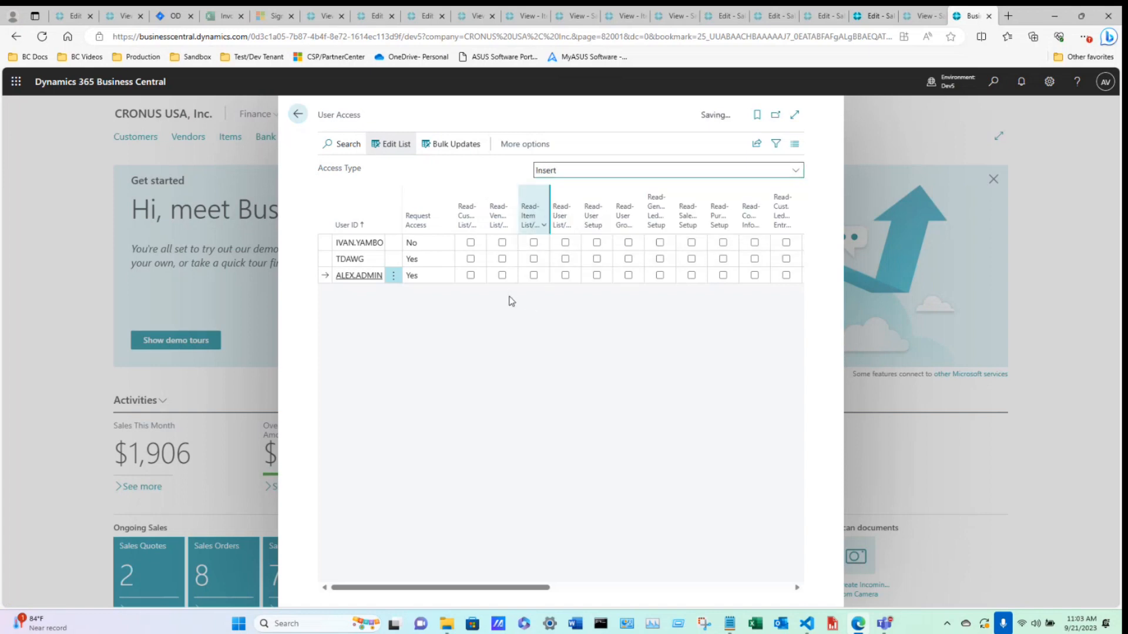
{"action": "left_click", "coordinate": [470, 275]}
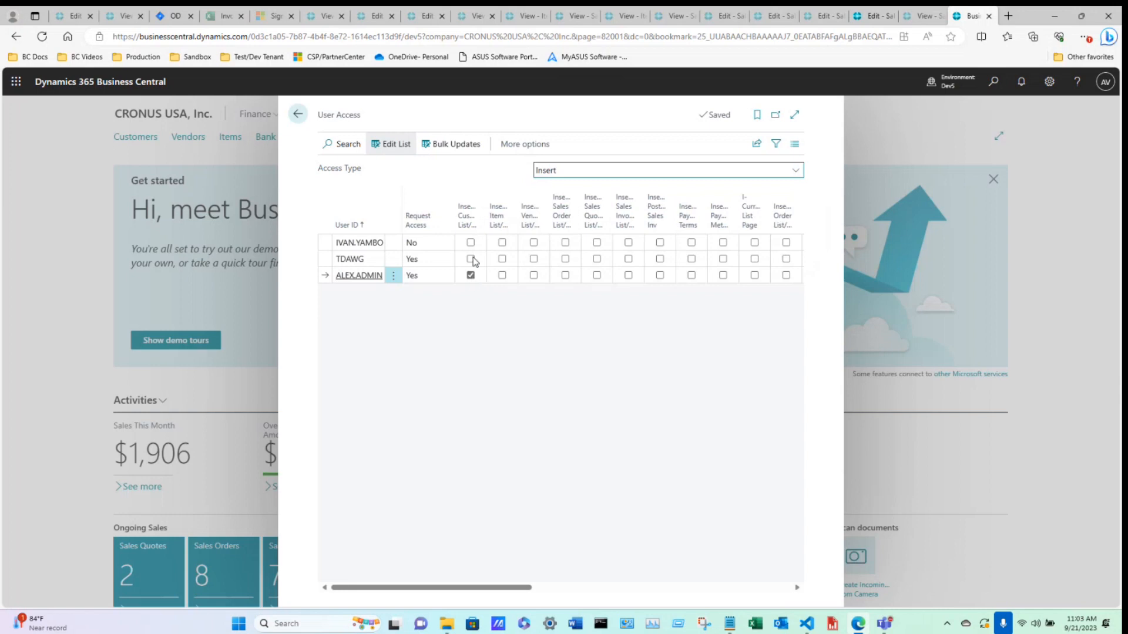
Open the Customers page by searching for customer, try to create a new customer from the CUSTOMER COMPANY template, and go back.
{"action": "left_click", "coordinate": [994, 87]}
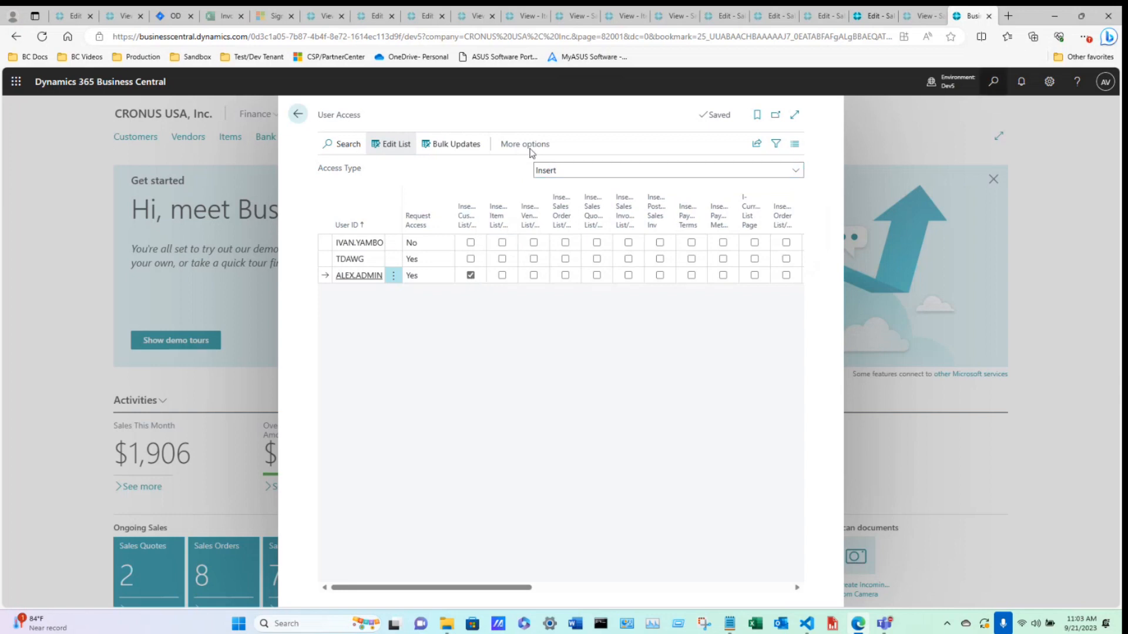
{"action": "type", "text": "customer"}
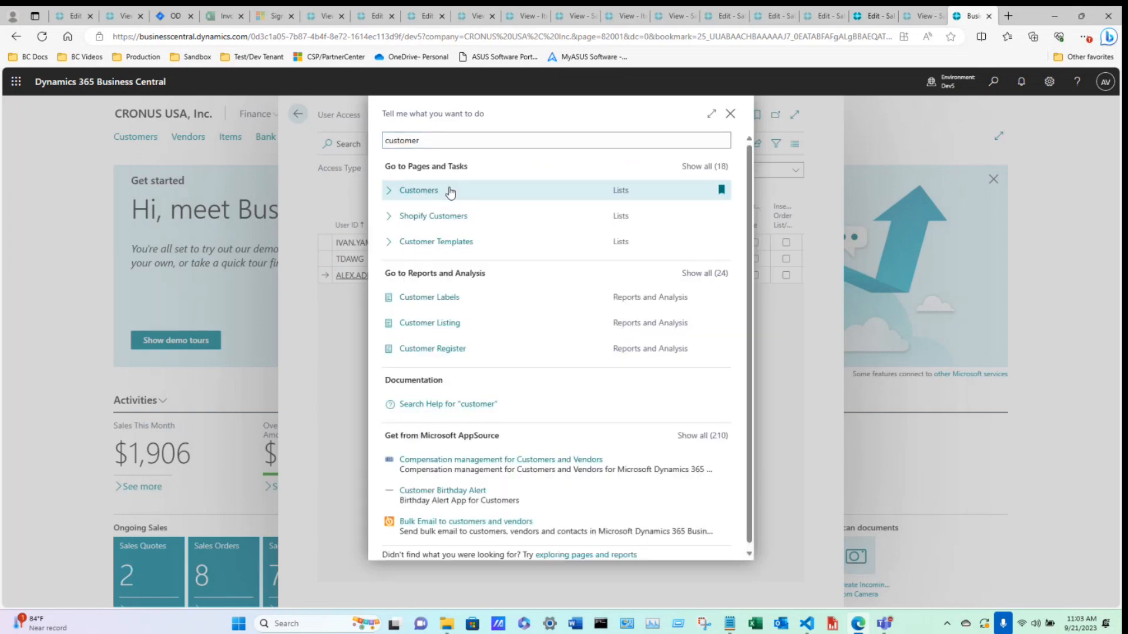
{"action": "left_click", "coordinate": [449, 188]}
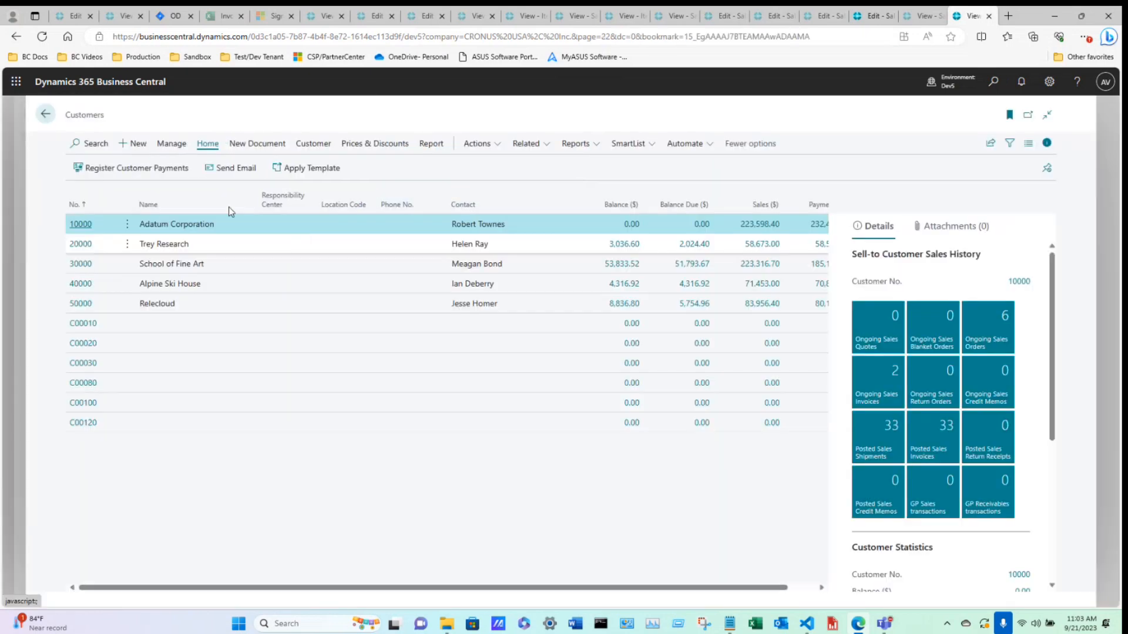
{"action": "left_click", "coordinate": [126, 144]}
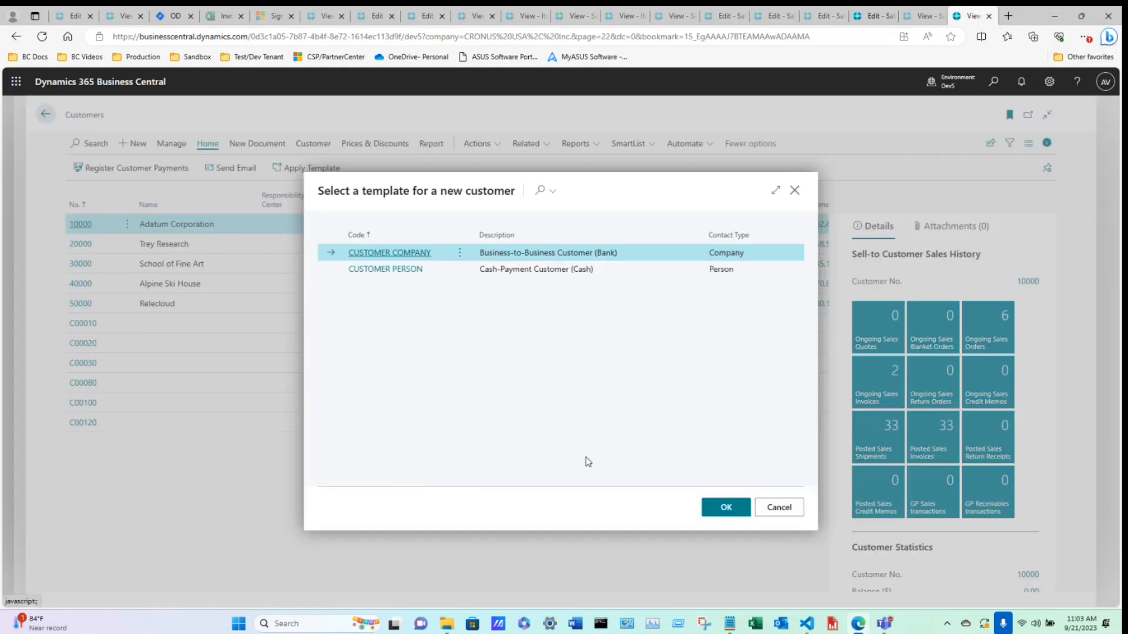
{"action": "left_click", "coordinate": [711, 511]}
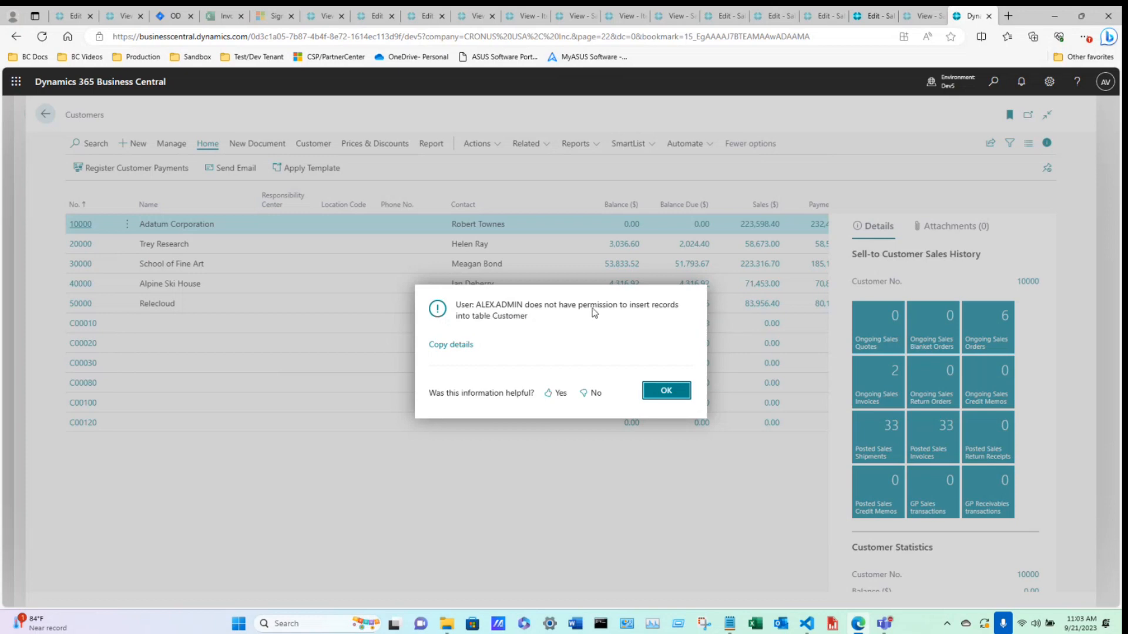
{"action": "left_click", "coordinate": [660, 390]}
{"action": "left_click", "coordinate": [46, 114]}
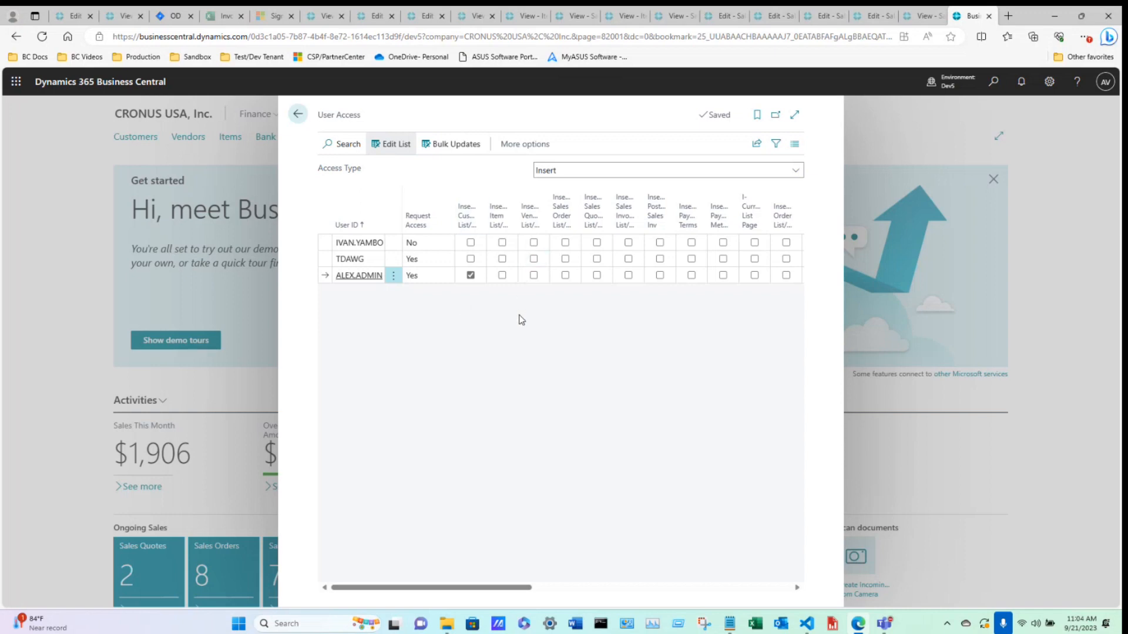
Open the User Access Requests page by searching for user access.
{"action": "left_click", "coordinate": [994, 81]}
{"action": "type", "text": "user "}
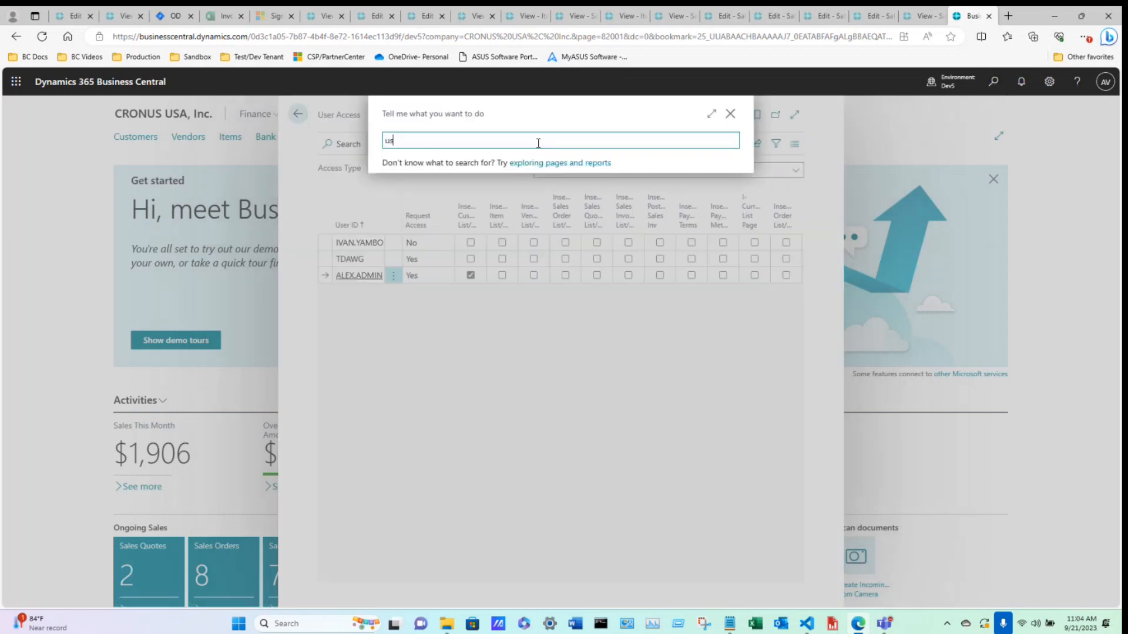
{"action": "type", "text": "acce"}
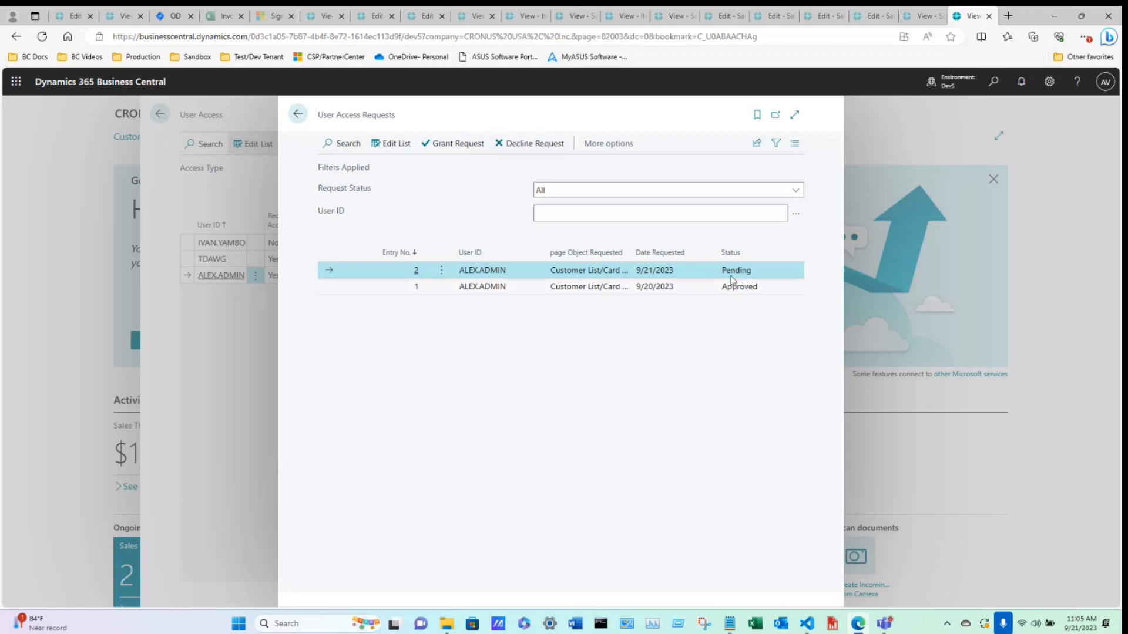
{"action": "left_click", "coordinate": [790, 191]}
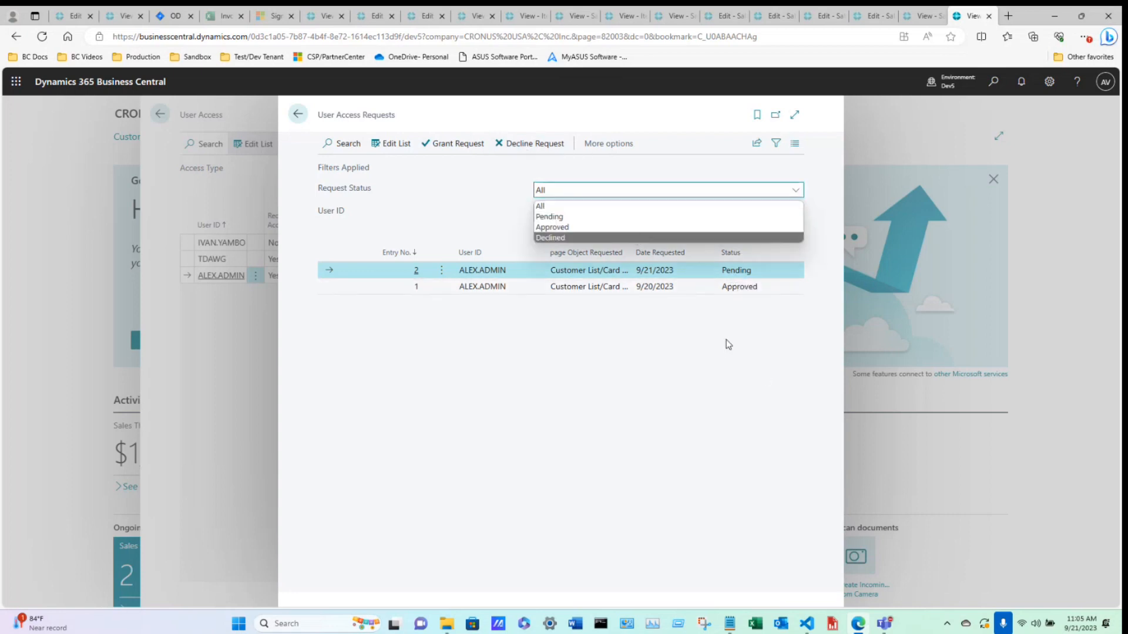
{"action": "left_click", "coordinate": [662, 319]}
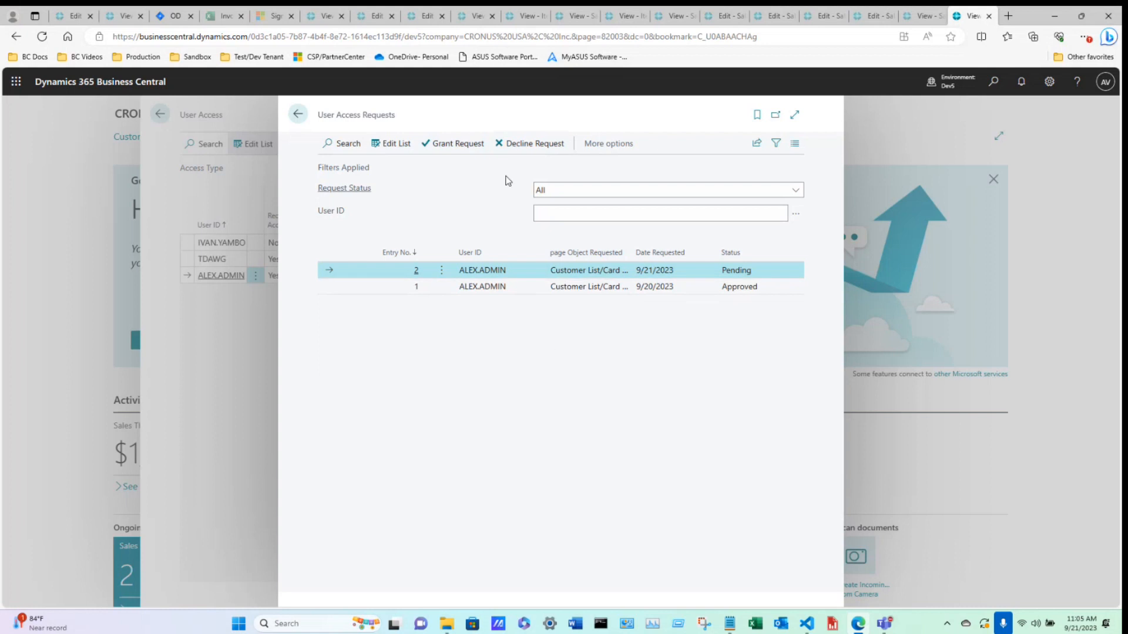
Decline the pending customer list request, then try to grant it and dismiss the message.
{"action": "left_click", "coordinate": [517, 144]}
{"action": "left_click", "coordinate": [458, 147]}
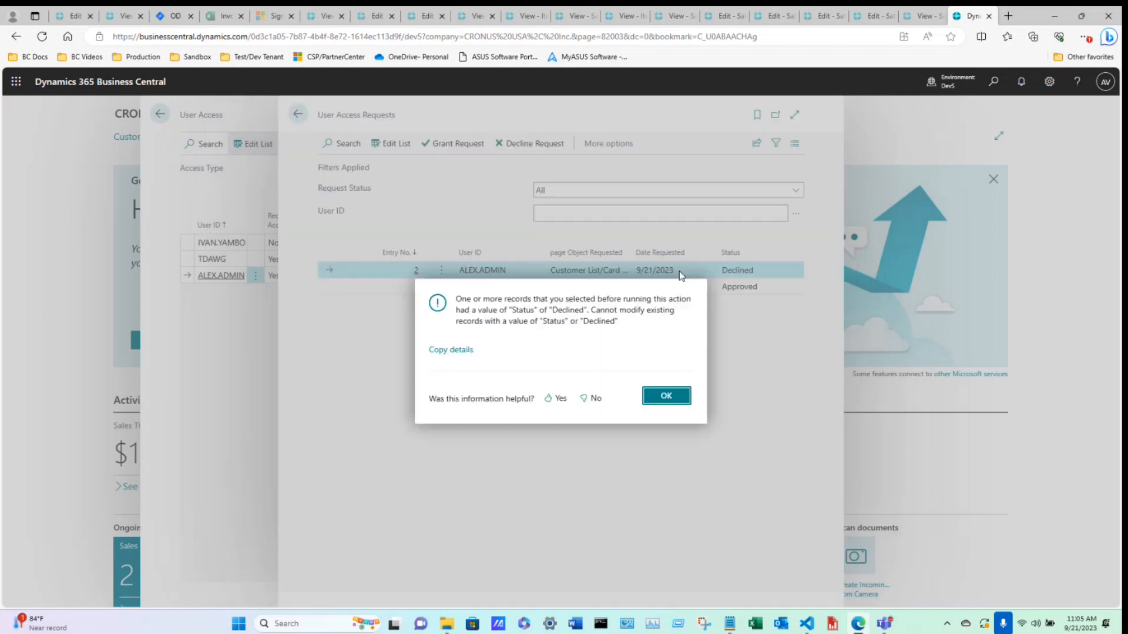
{"action": "left_click", "coordinate": [681, 401]}
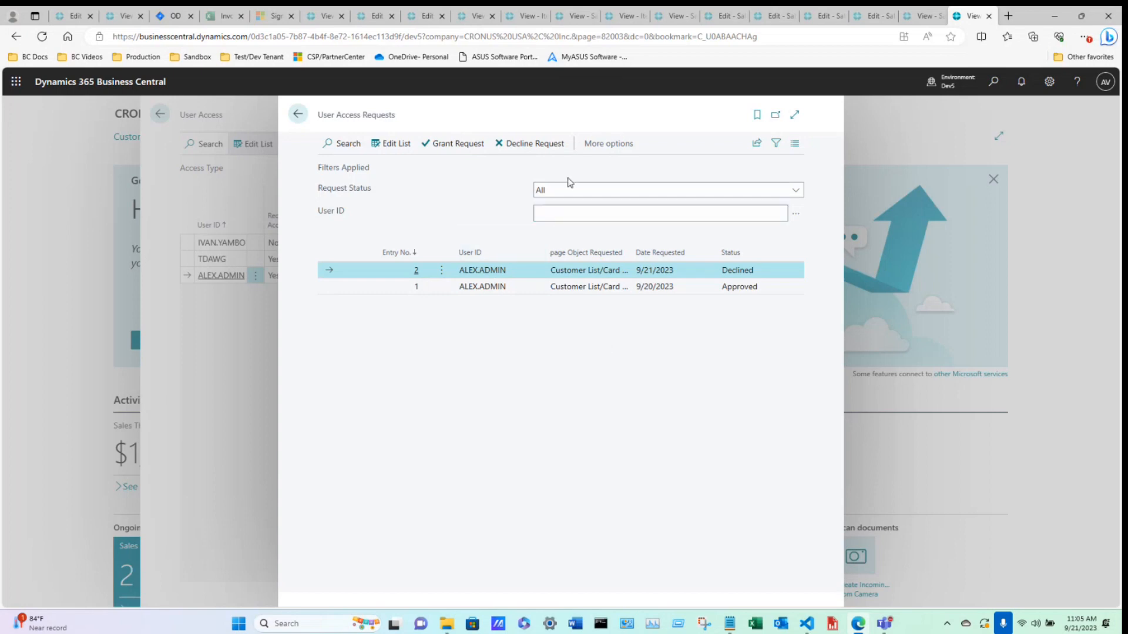
Filter the request status to Pending, then Approved, then Declined to review the requests.
{"action": "left_click", "coordinate": [789, 195]}
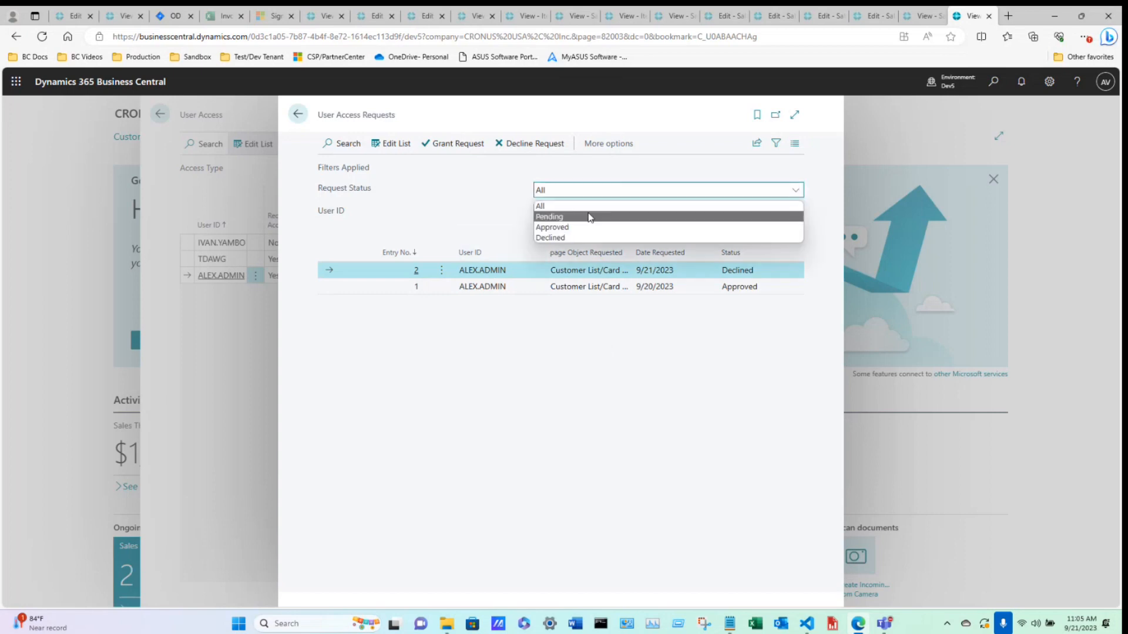
{"action": "left_click", "coordinate": [588, 217]}
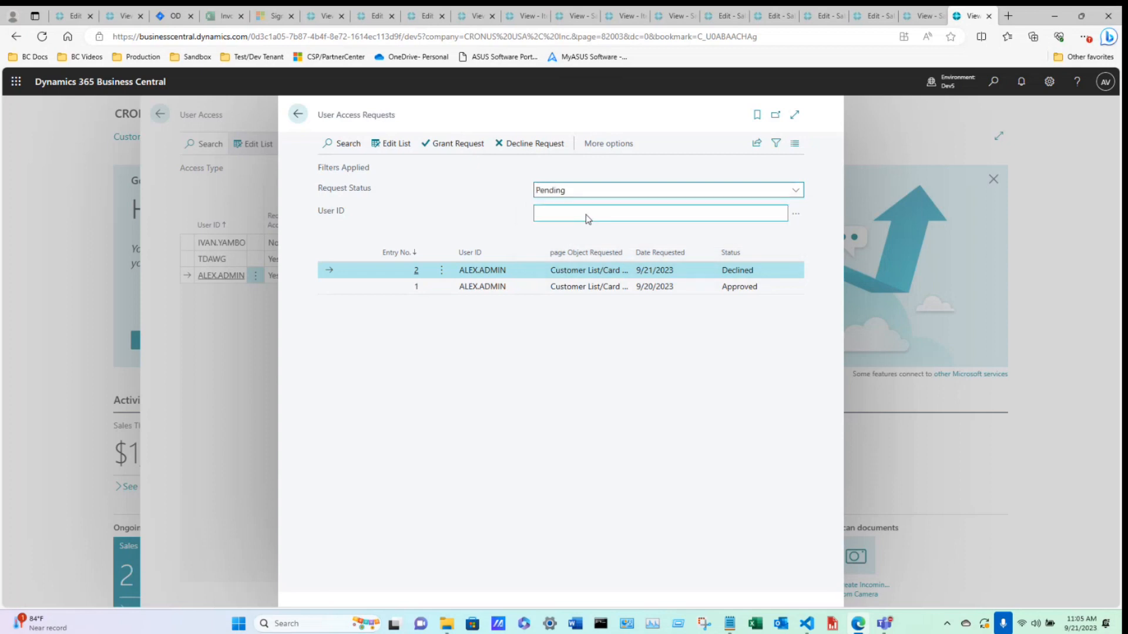
{"action": "left_click", "coordinate": [801, 191]}
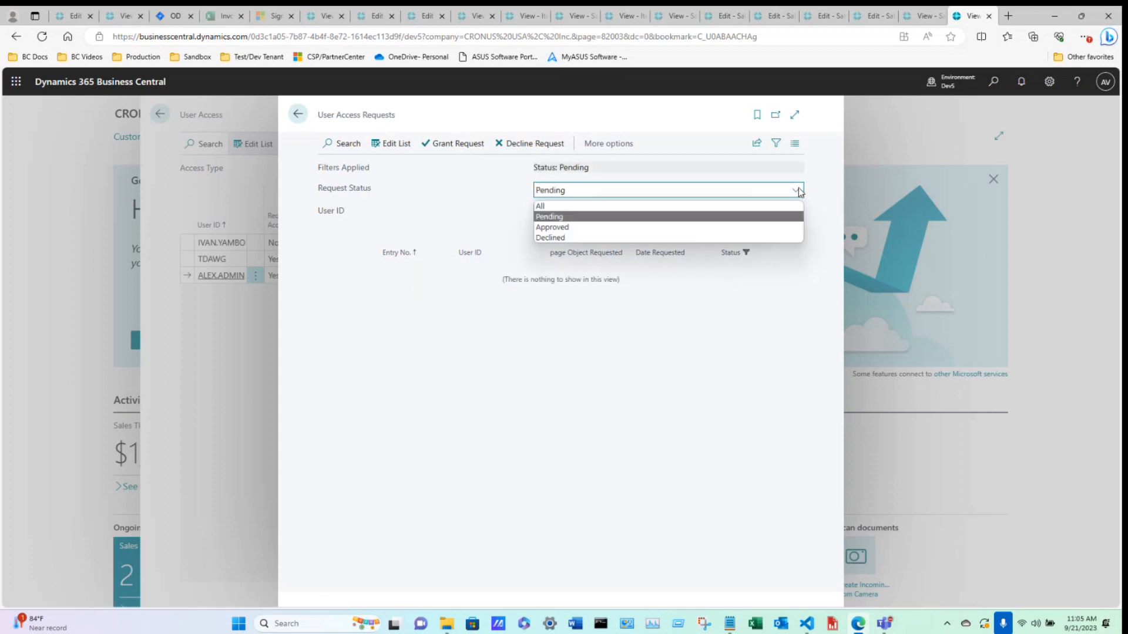
{"action": "left_click", "coordinate": [631, 228]}
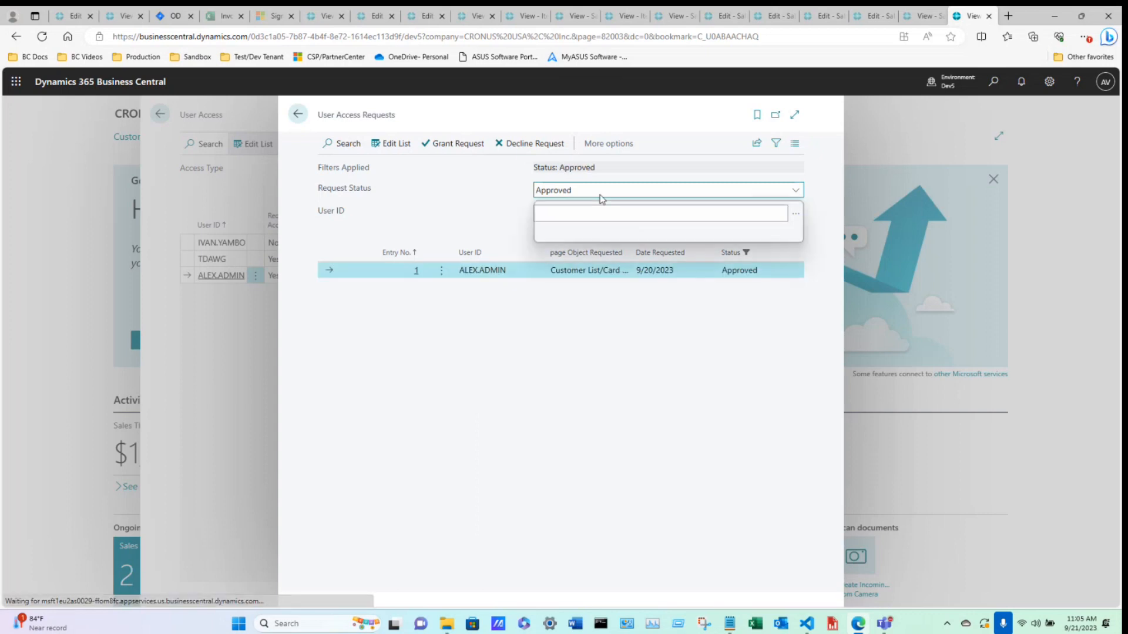
{"action": "left_click", "coordinate": [571, 234]}
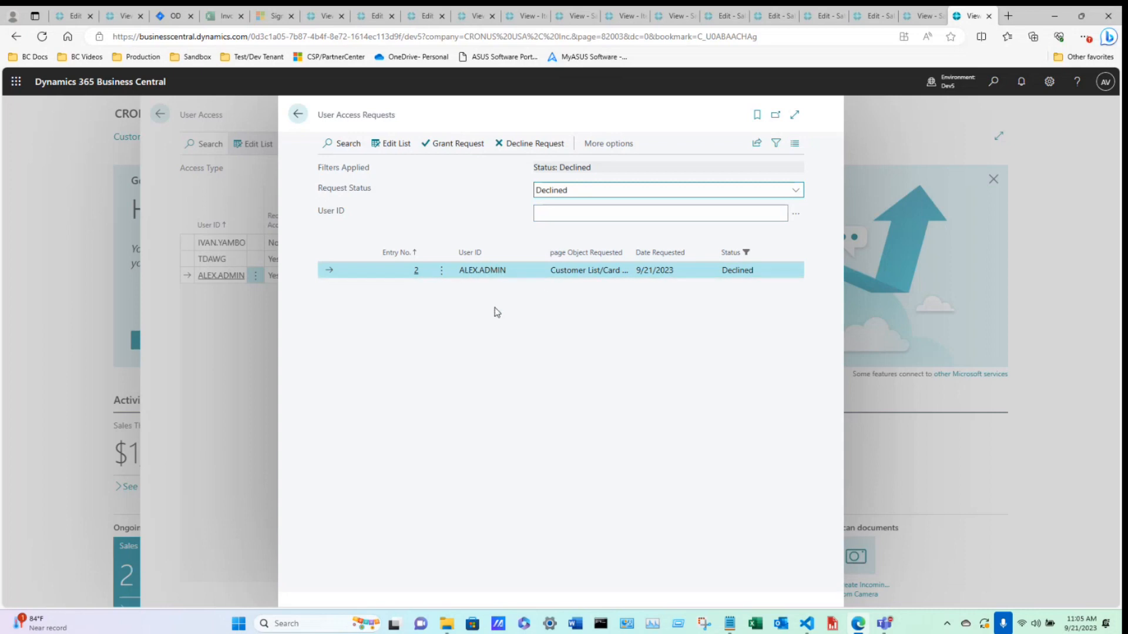
Filter the requests by the second user's ID from the users list and return to User Access.
{"action": "left_click", "coordinate": [797, 215]}
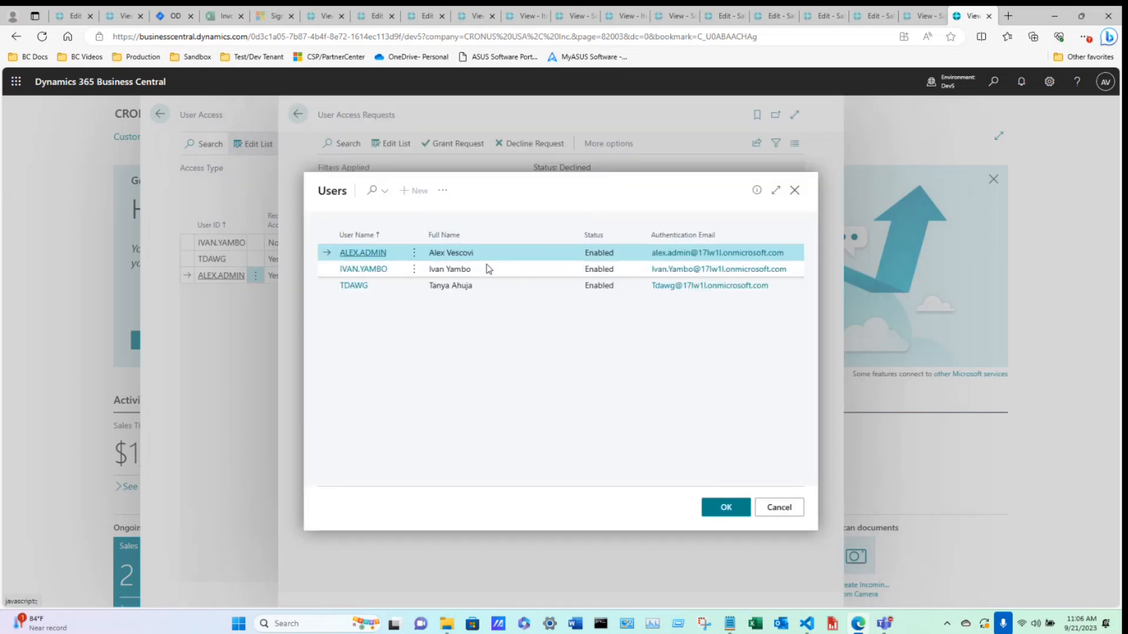
{"action": "left_click", "coordinate": [486, 268]}
{"action": "left_click", "coordinate": [725, 507]}
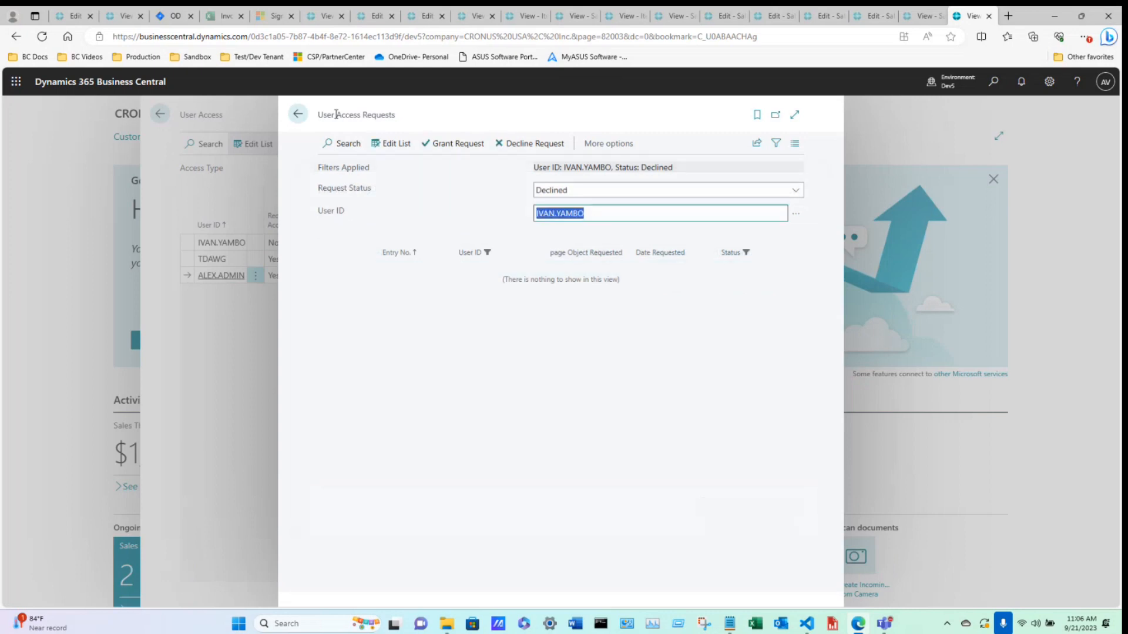
{"action": "left_click", "coordinate": [298, 114]}
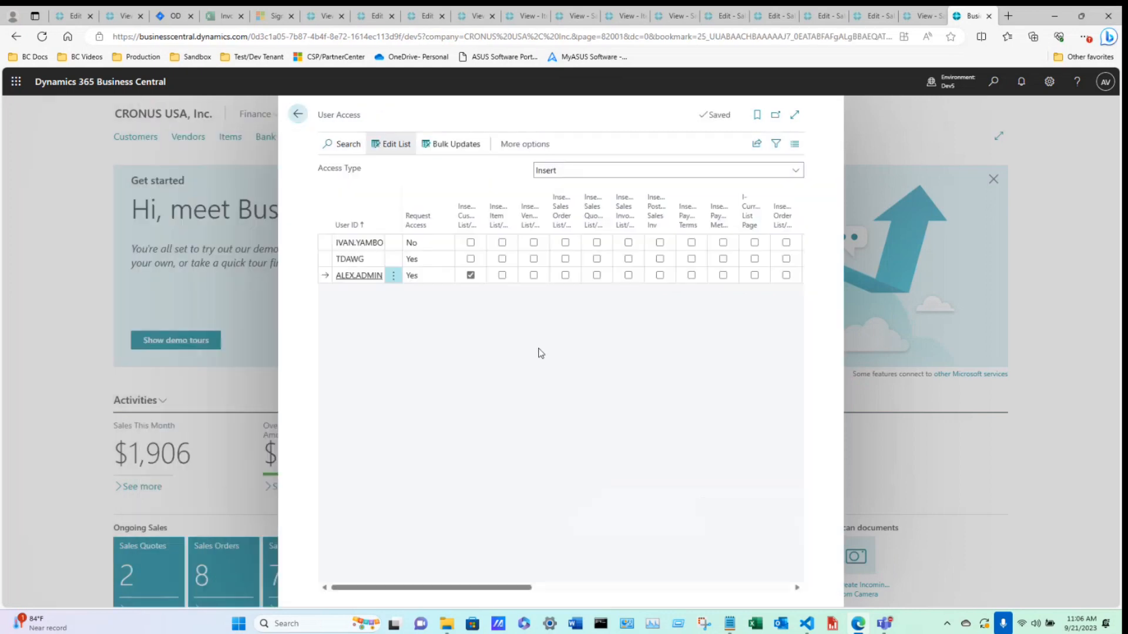